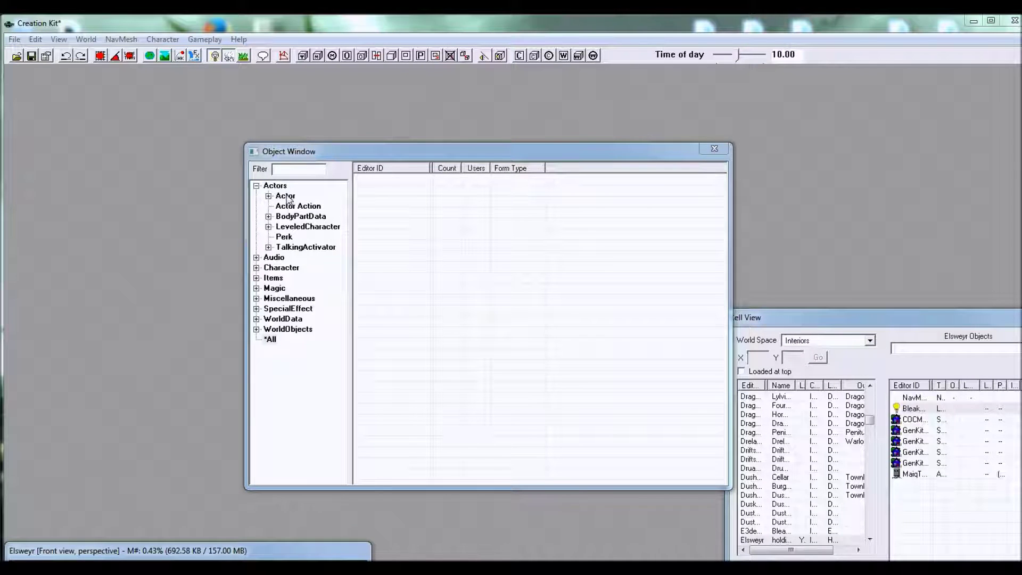
Select the Actors category in the Object Window's left tree
left_click(256, 185)
Expand Actors to list the actor records and create a new actor from the context menu
left_click(273, 186)
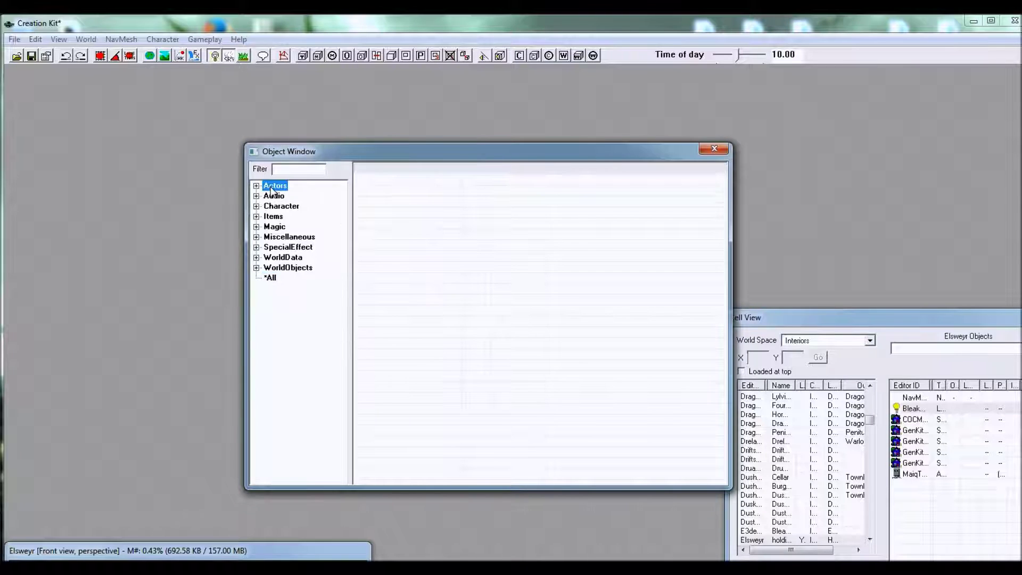
left_click(256, 186)
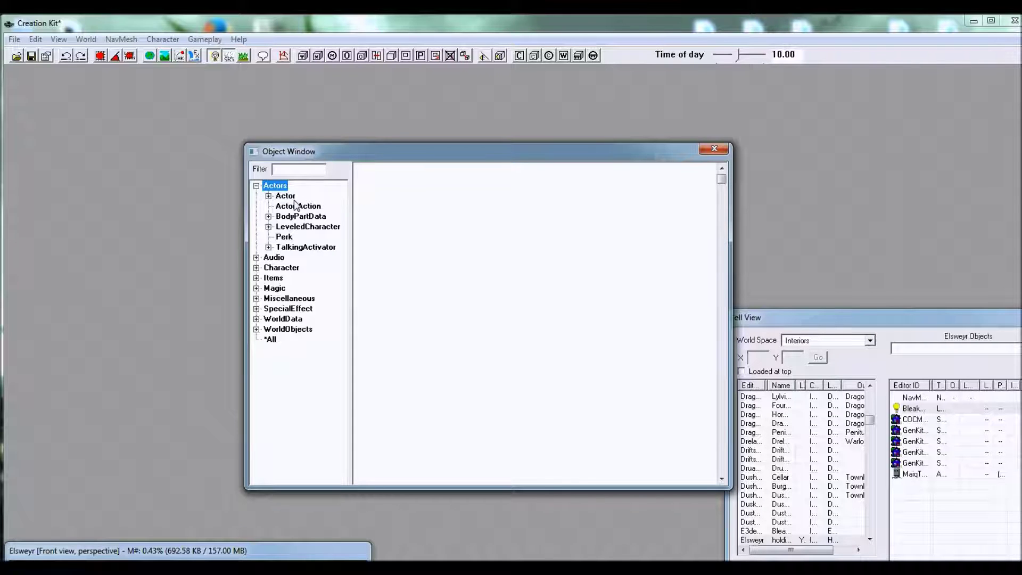
key("Down")
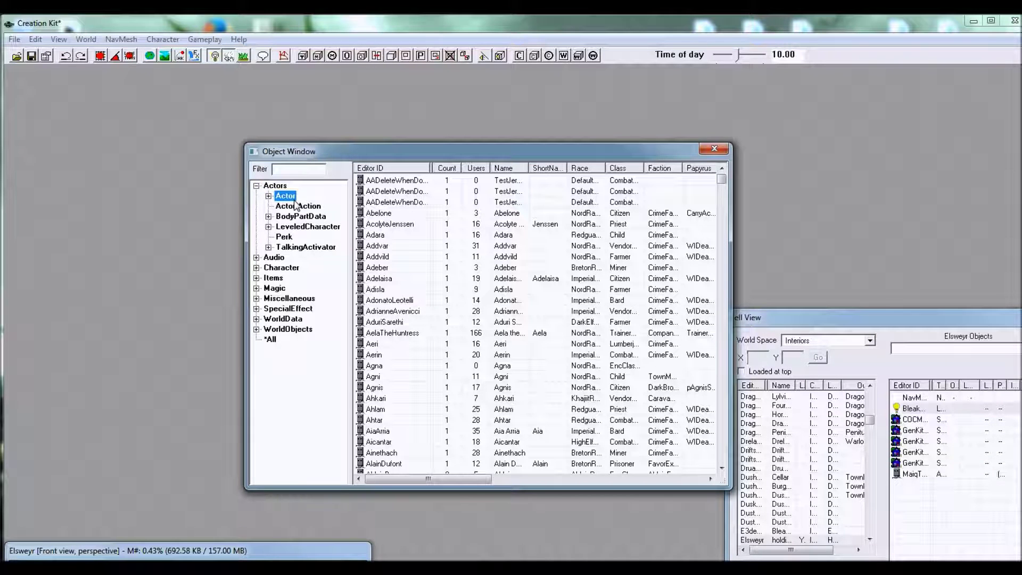
right_click(387, 234)
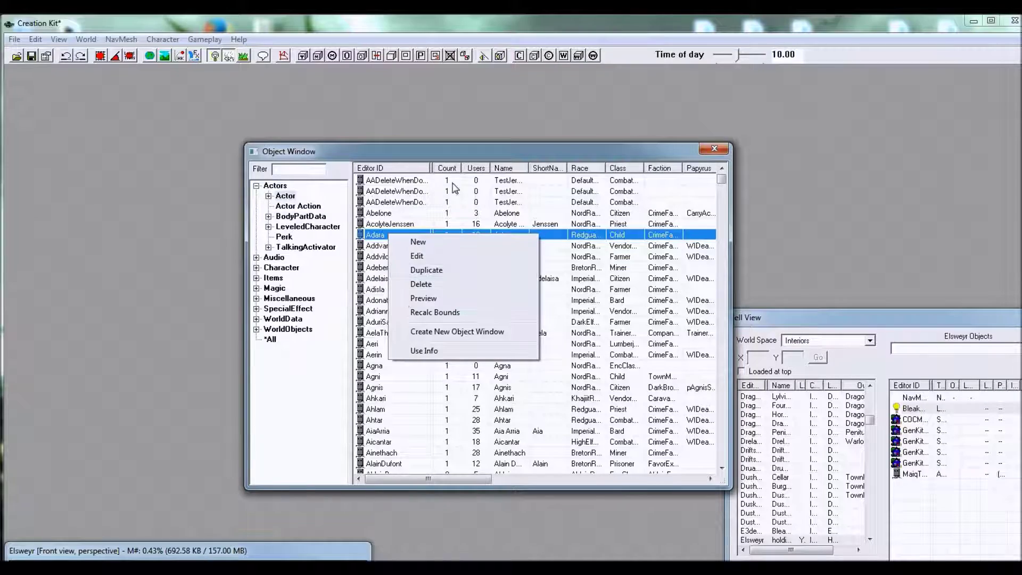
key("Escape")
left_click_drag(722, 181, 532, 240)
right_click(384, 240)
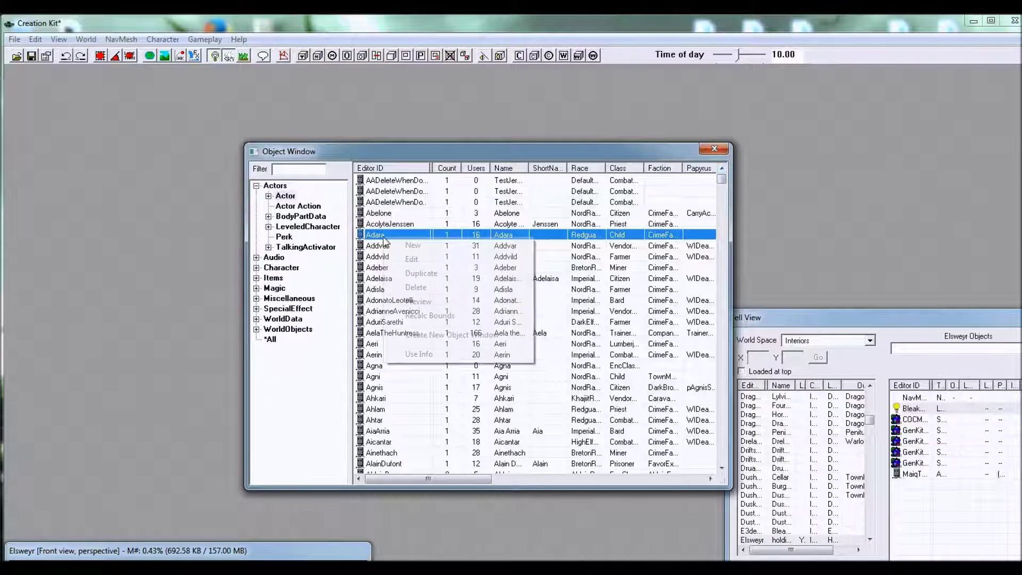
left_click(429, 247)
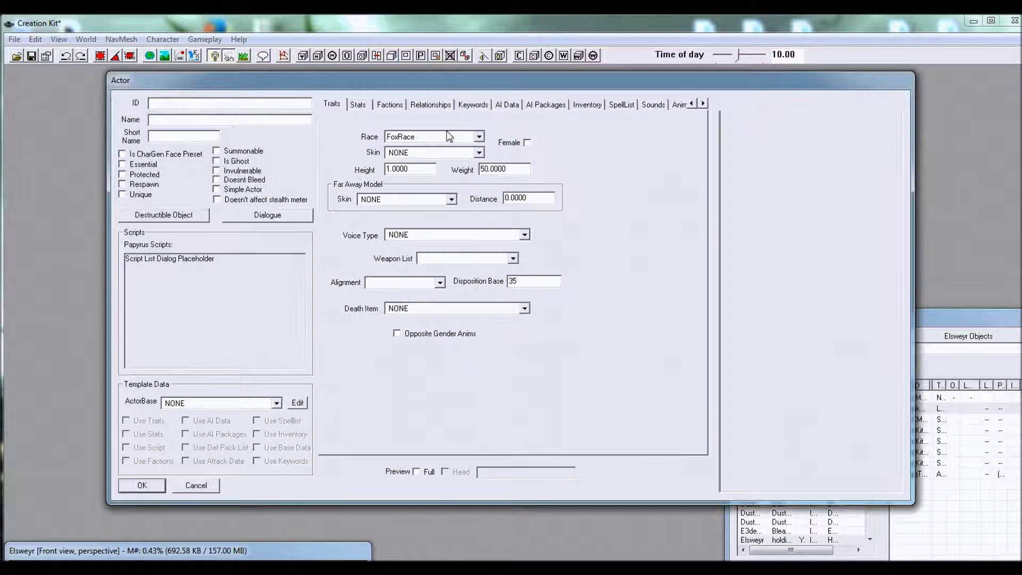
Look over the new actor's Stats, Factions and Relationships tabs, then return to Traits
left_click_drag(422, 82, 427, 84)
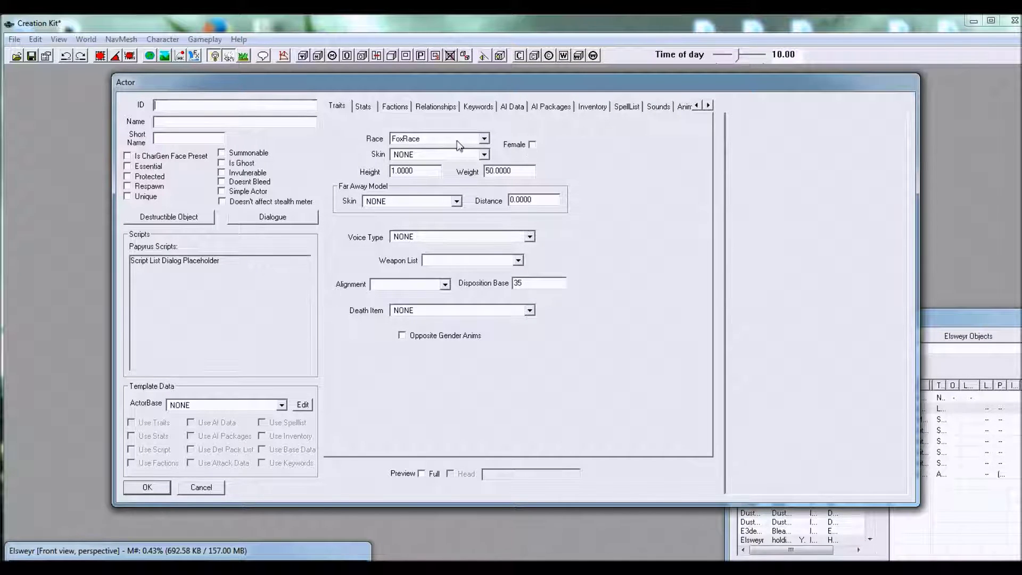
left_click(195, 136)
left_click(365, 106)
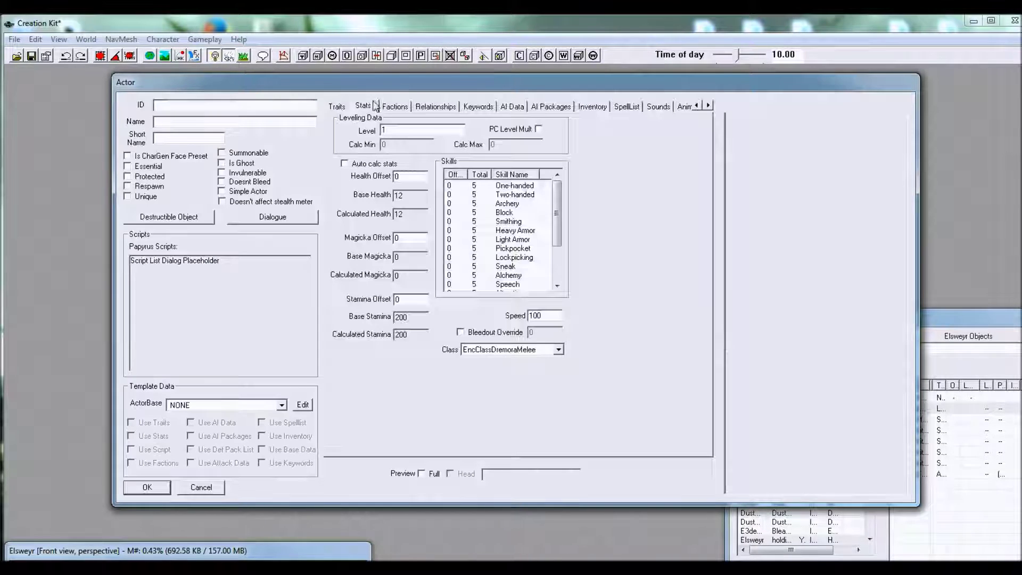
left_click(394, 107)
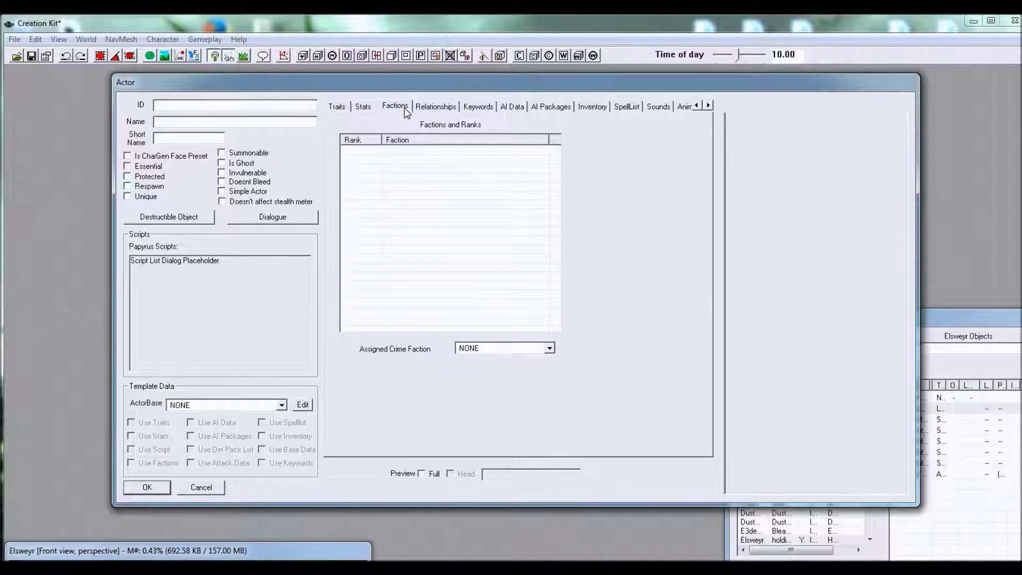
left_click(425, 109)
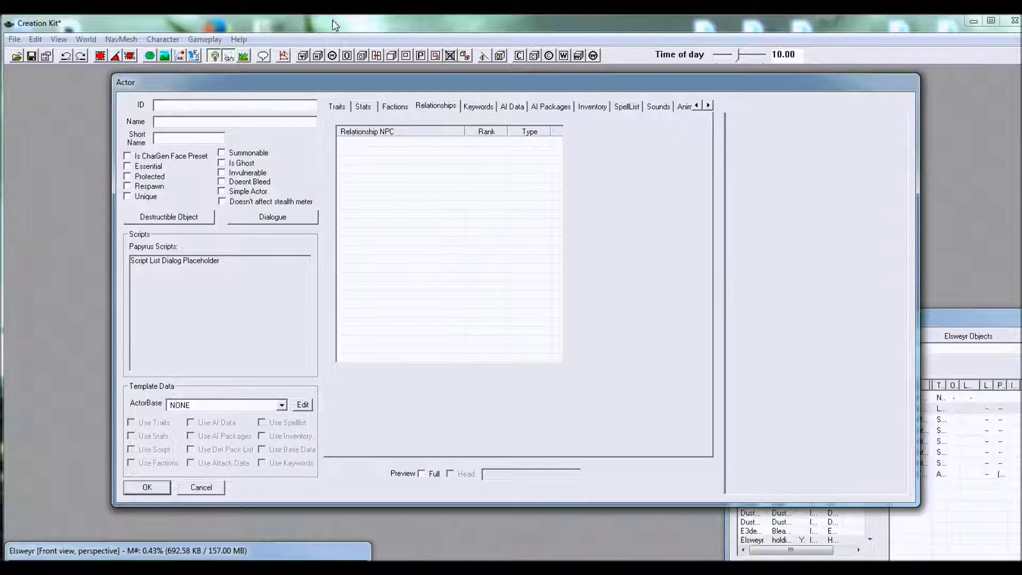
left_click(346, 106)
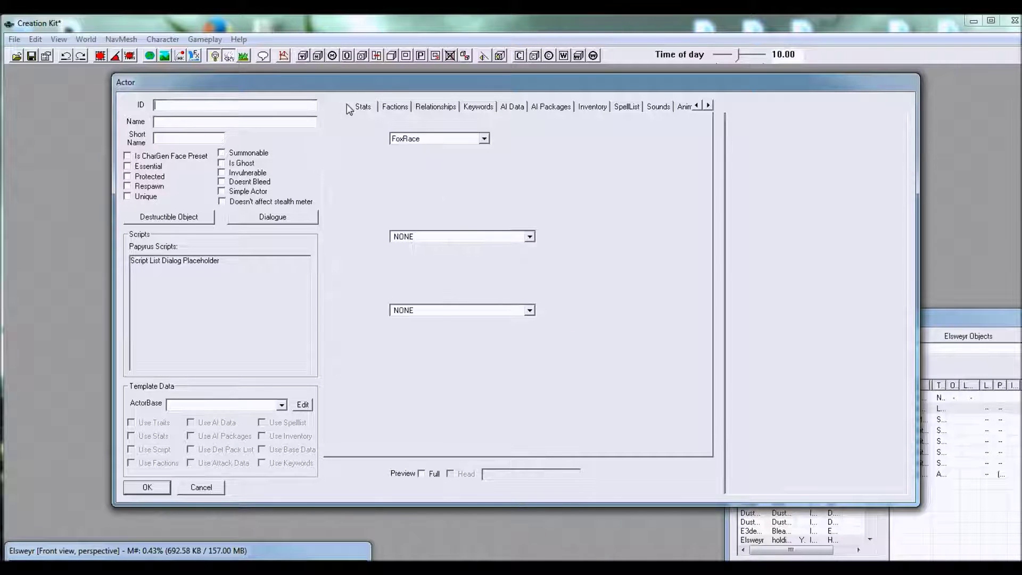
Enter TutorialKhajiit as the new actor's ID
left_click(220, 105)
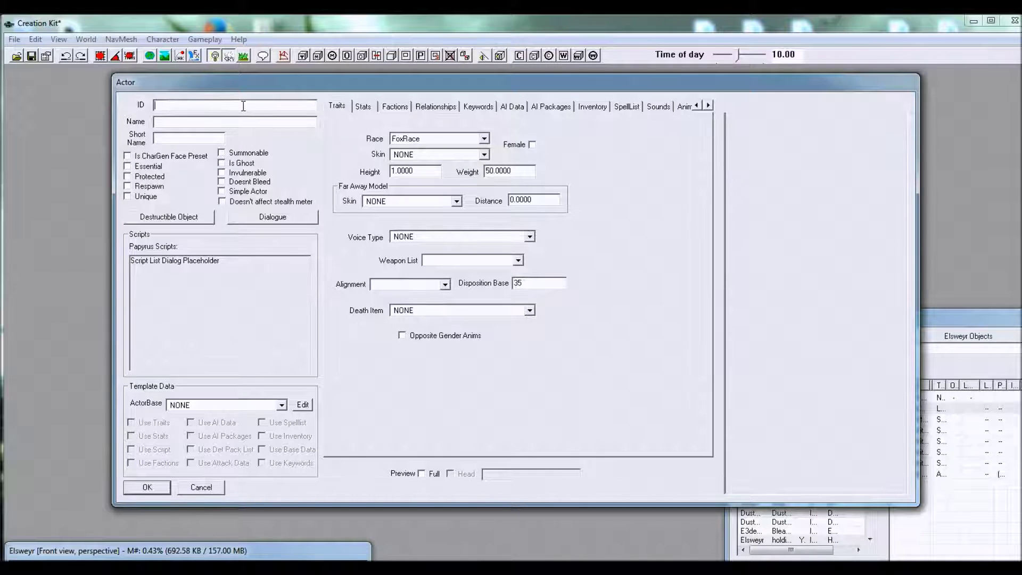
type("TutorialKhajiit")
key("Tab")
left_click_drag(471, 82, 489, 79)
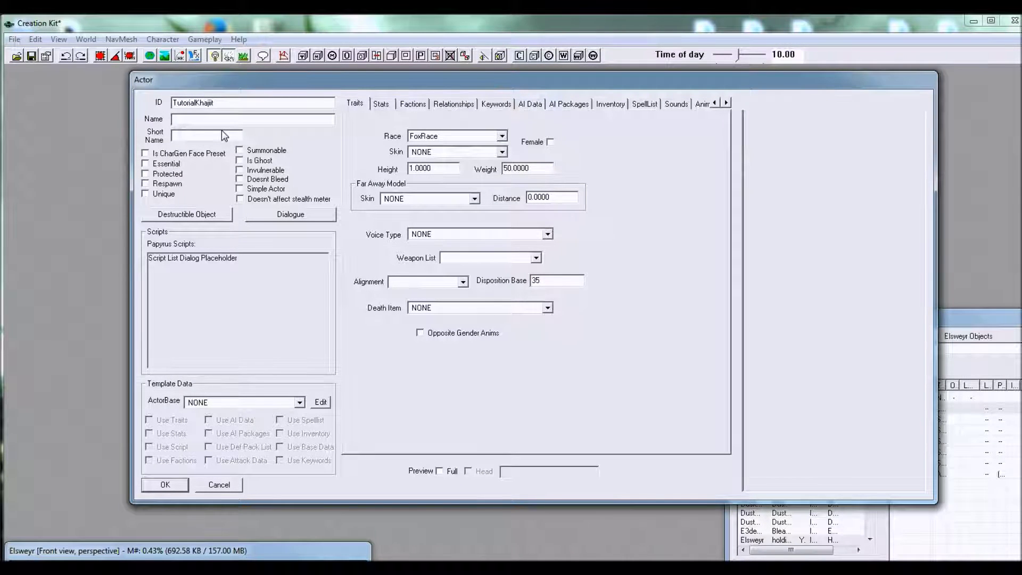
Name the actor Dro'Zhirr Clawfoot with the short name Clawfoot
type("Dr")
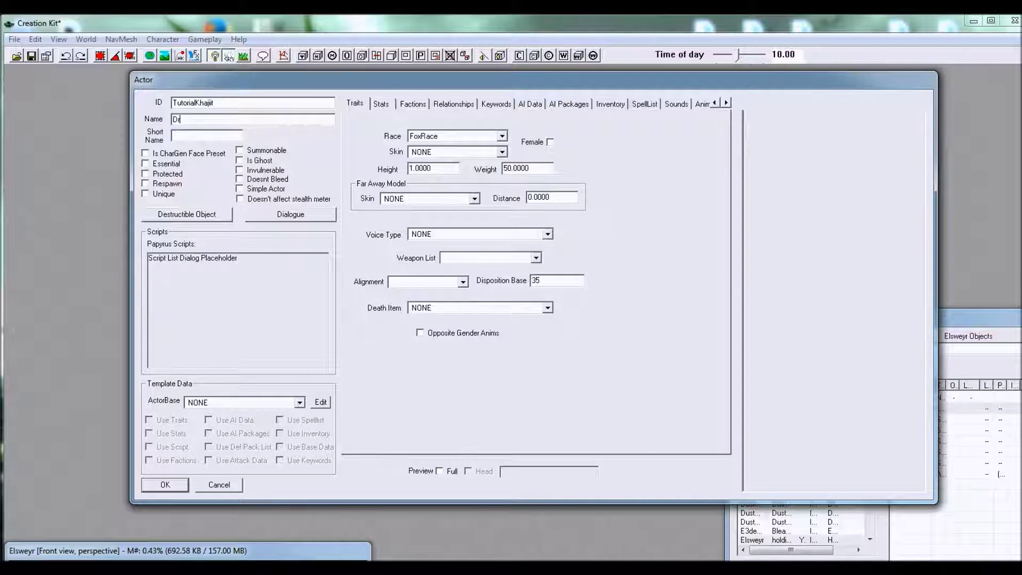
type("o'Zhir")
key("Tab")
left_click(217, 120)
type("Clawfoot")
left_click(205, 136)
type("Clawfoo")
left_click_drag(477, 79, 475, 79)
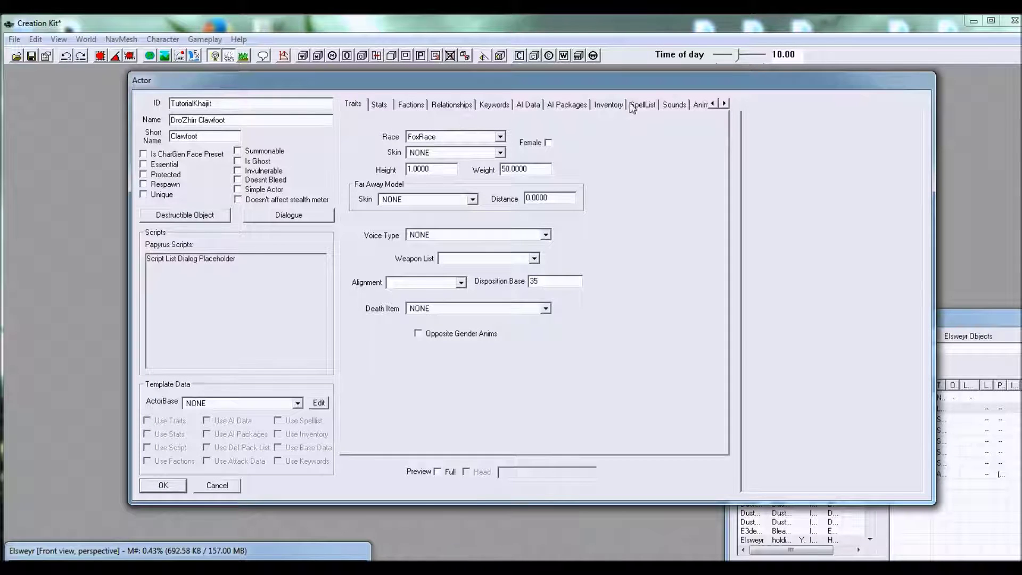
Set the actor's race to KhajiitRace, making its voice type DEFAULT (MaleKhajiit)
left_click(723, 104)
left_click(712, 104)
left_click(500, 138)
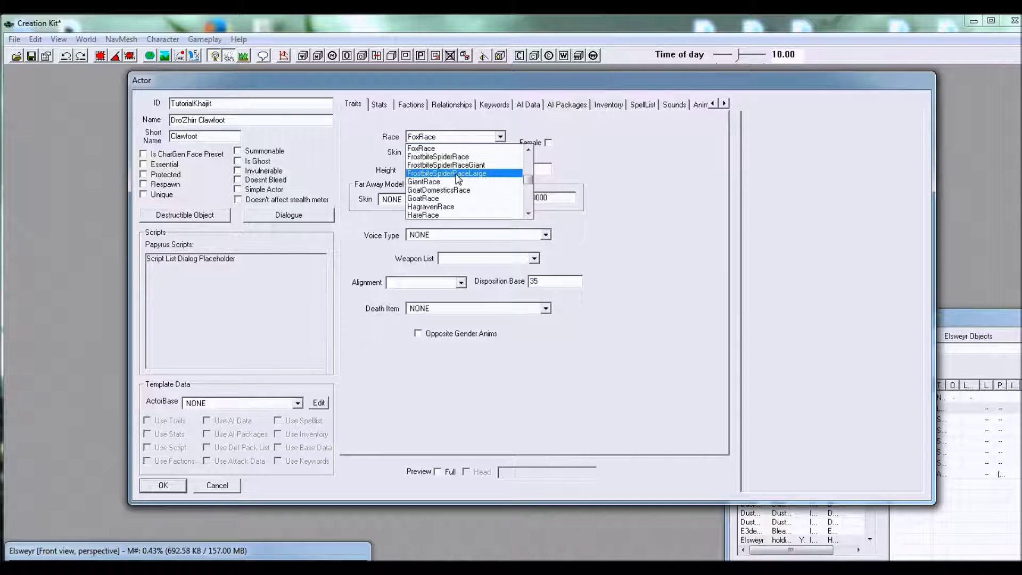
scroll(457, 178, "down", 1)
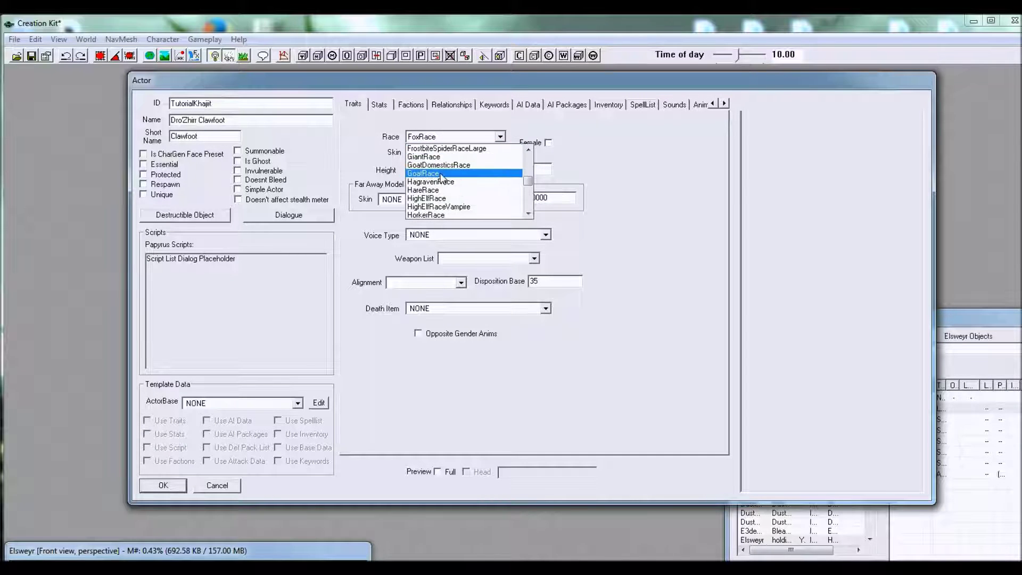
scroll(441, 176, "down", 1)
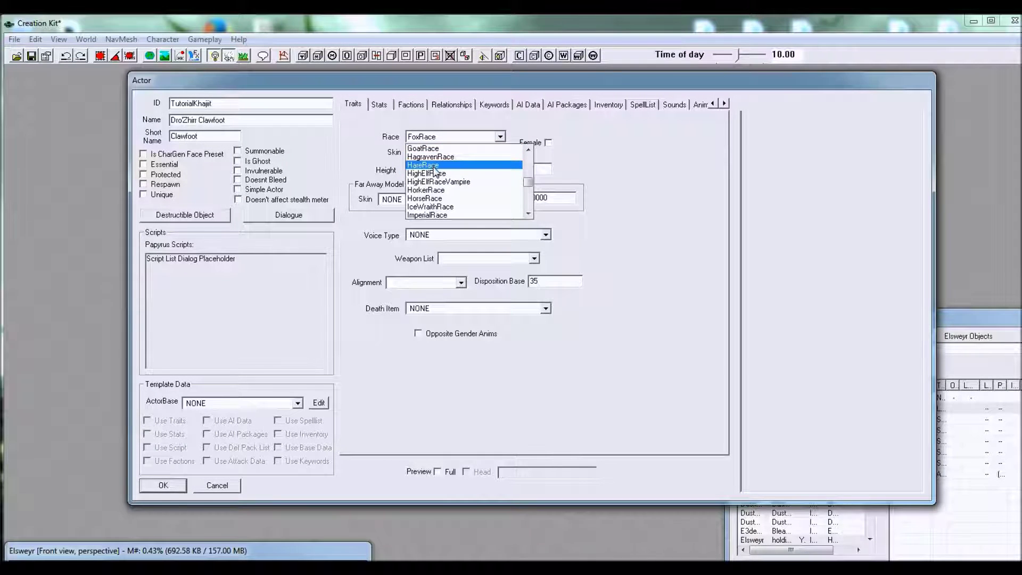
scroll(436, 170, "up", 4)
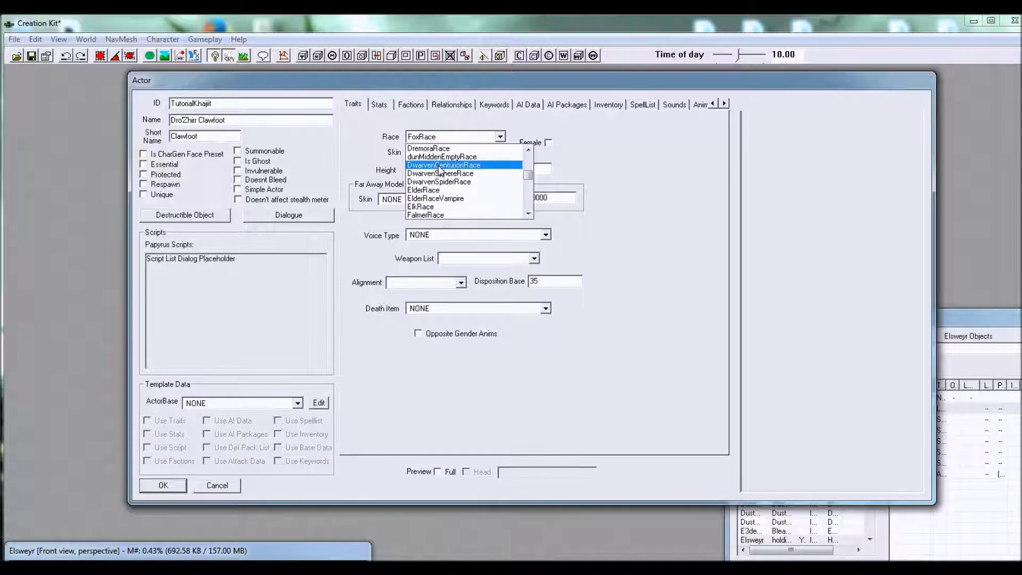
scroll(447, 172, "up", 2)
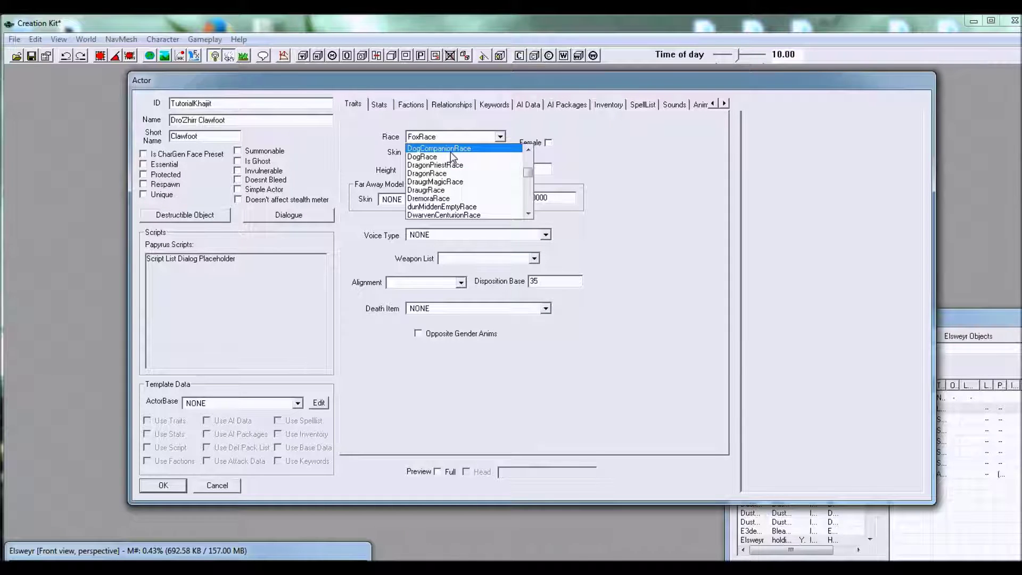
key("k")
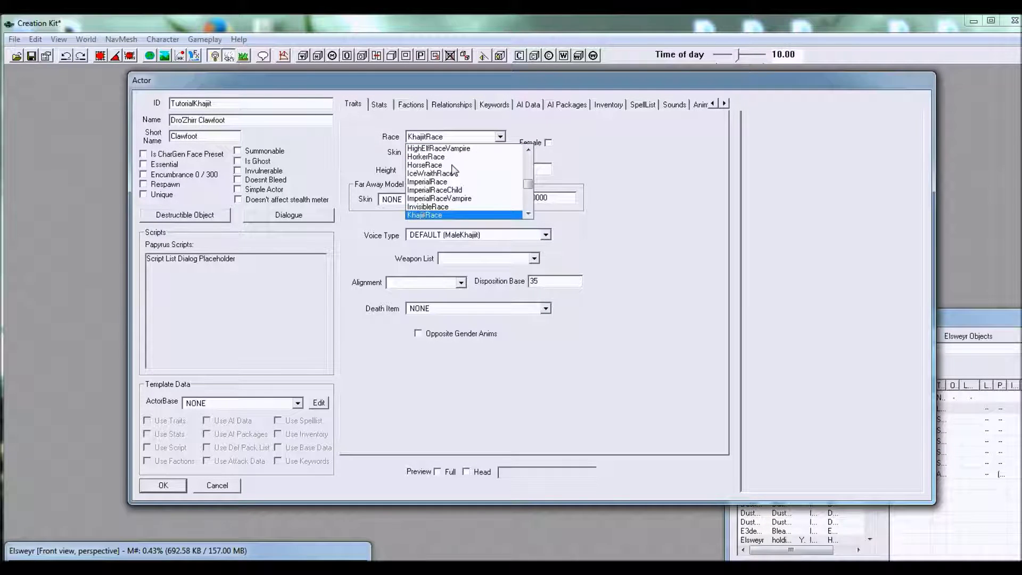
left_click(445, 215)
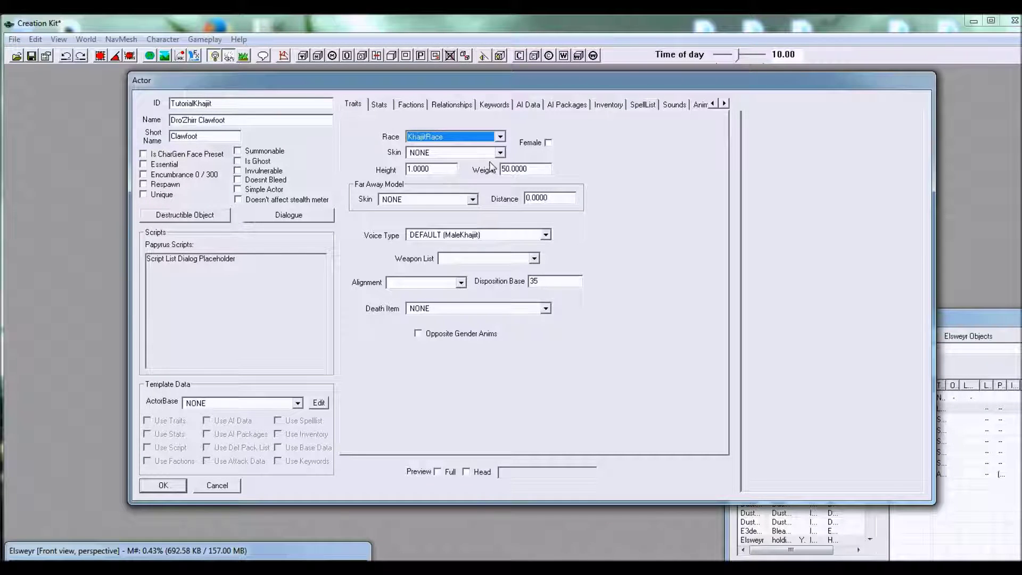
left_click(458, 153)
scroll(460, 178, "down", 2)
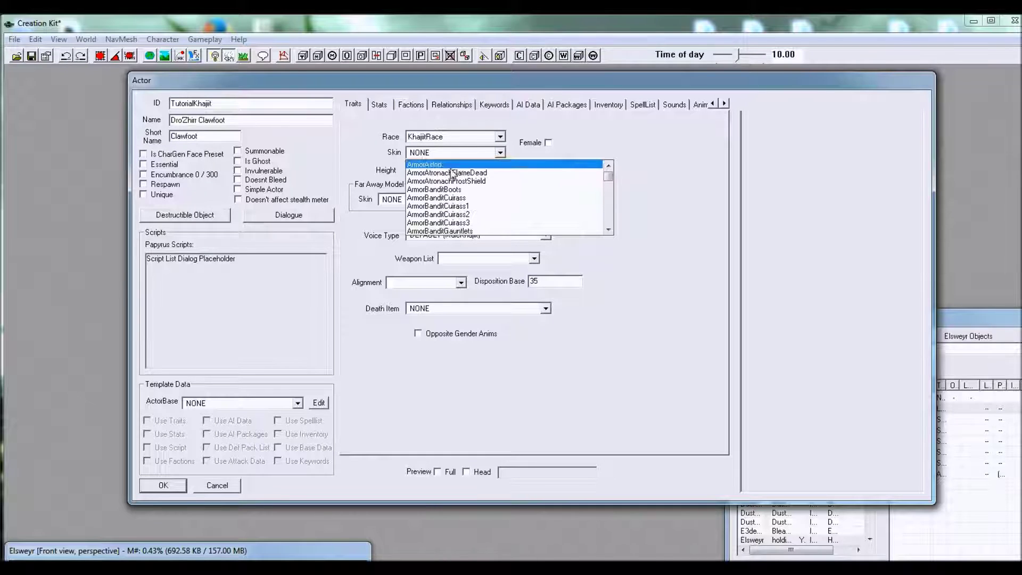
scroll(469, 218, "down", 2)
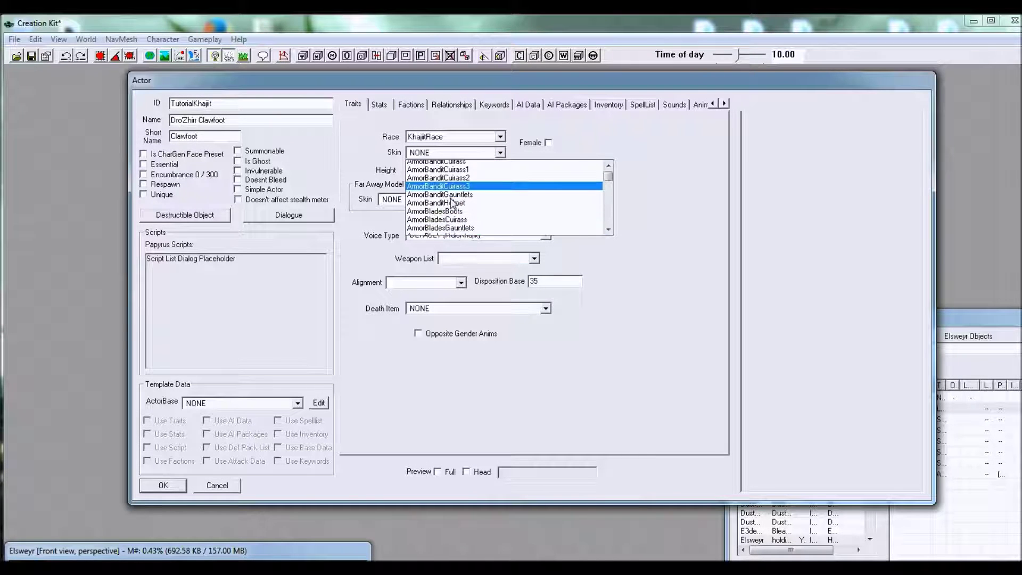
scroll(486, 208, "up", 4)
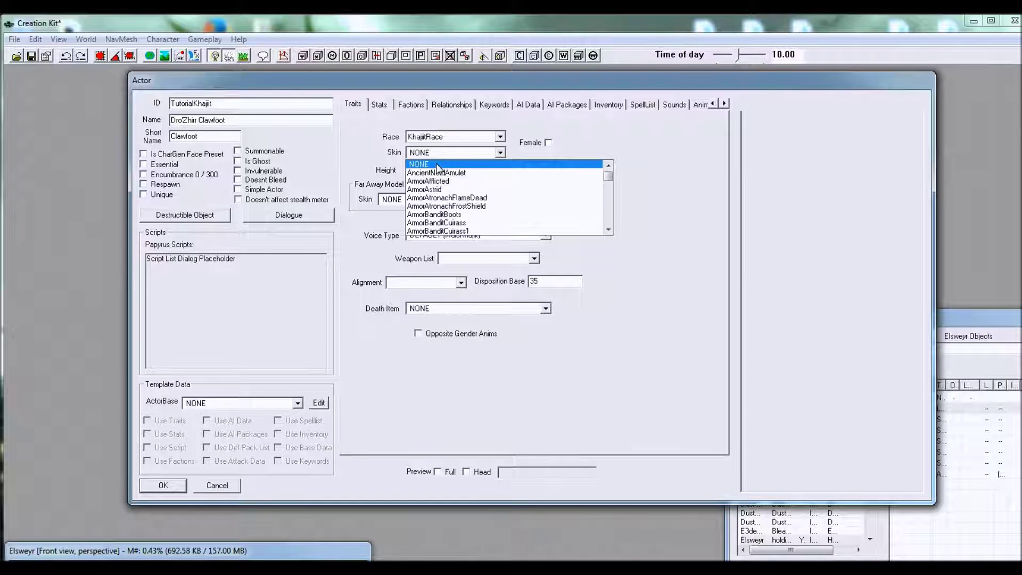
left_click(437, 166)
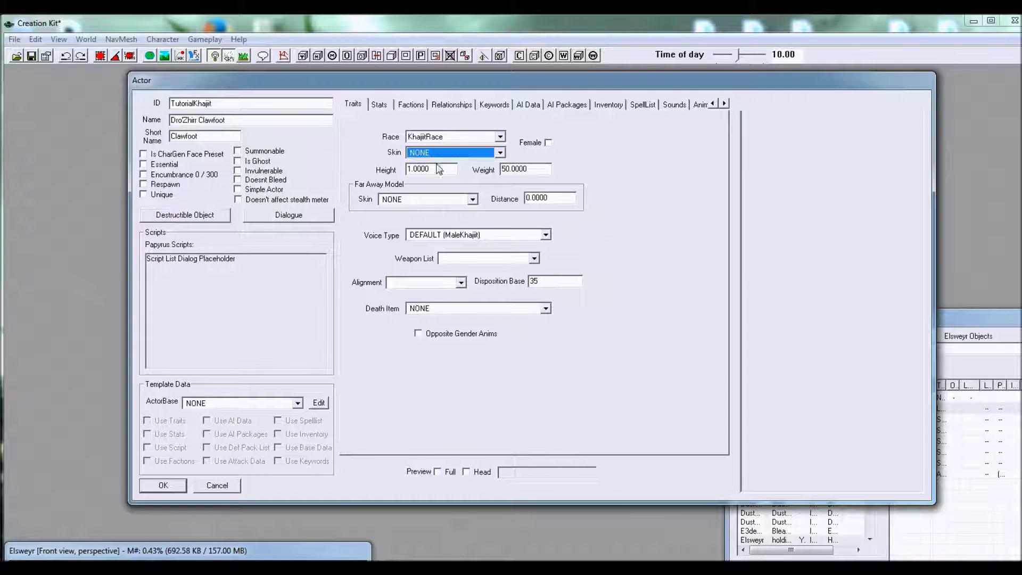
left_click(723, 104)
left_click(724, 103)
left_click(723, 104)
left_click(724, 104)
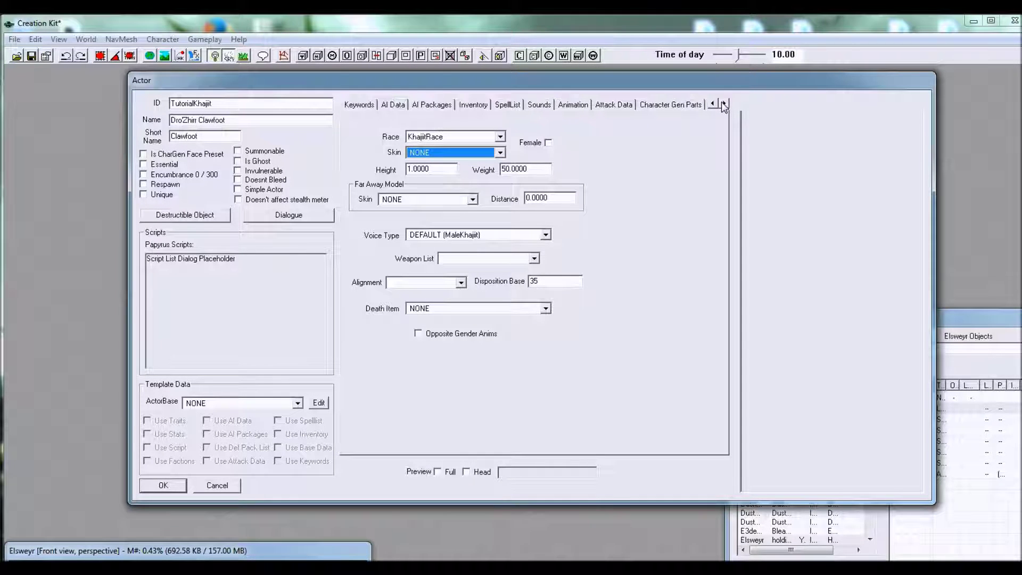
left_click(712, 104)
left_click(712, 104)
left_click(712, 104)
left_click(711, 103)
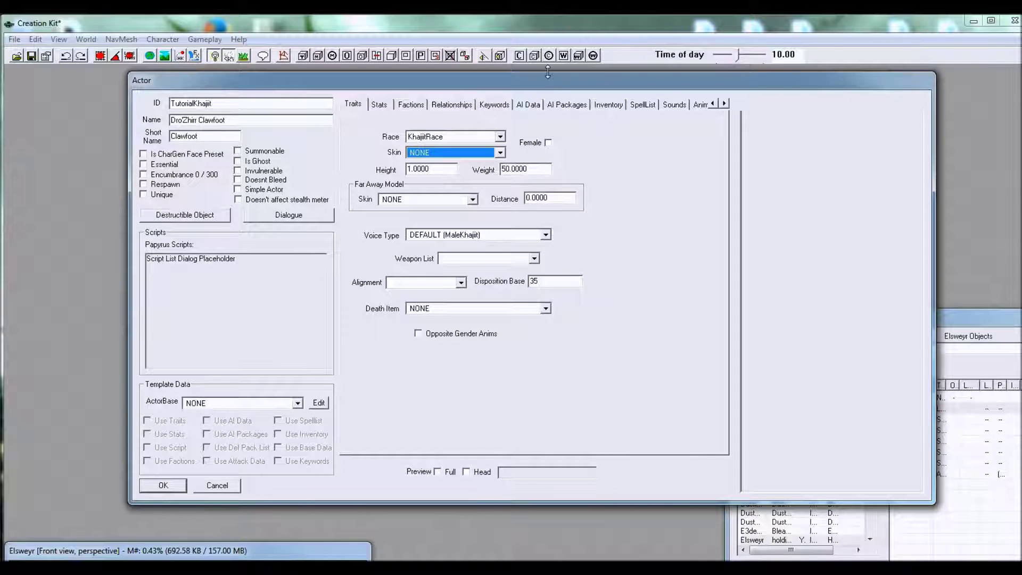
left_click_drag(549, 78, 549, 74)
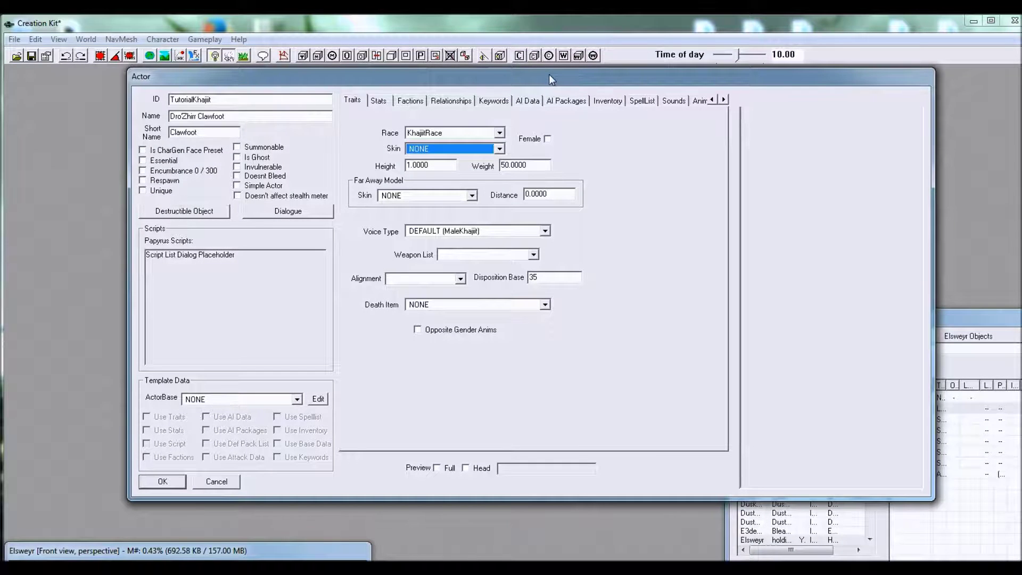
Edit the actor's Height, leaving it at 1
left_click(456, 165)
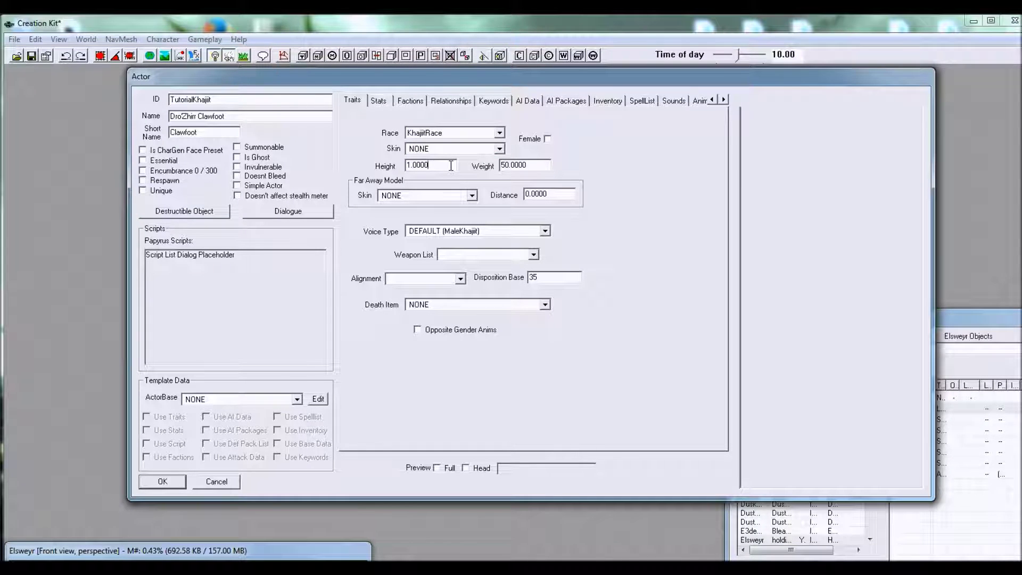
double_click(410, 165)
left_click(442, 166)
key("BackSpace")
type("2")
key("BackSpace")
type("1")
Change Weight from 50 to 75, preview the full body, and confirm the actor form
left_click_drag(509, 165, 476, 171)
type("75")
left_click(543, 164)
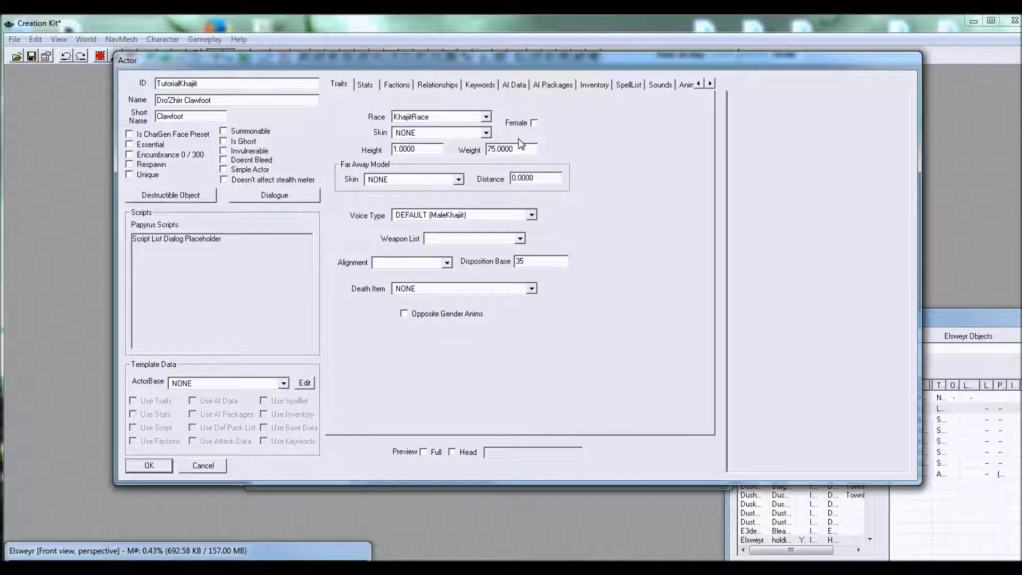
left_click(531, 214)
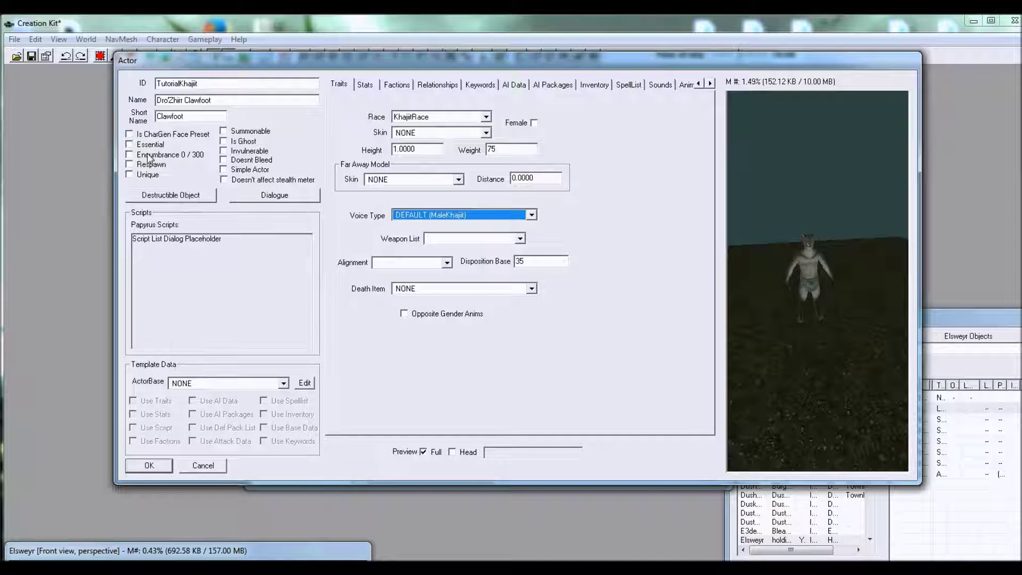
left_click(150, 467)
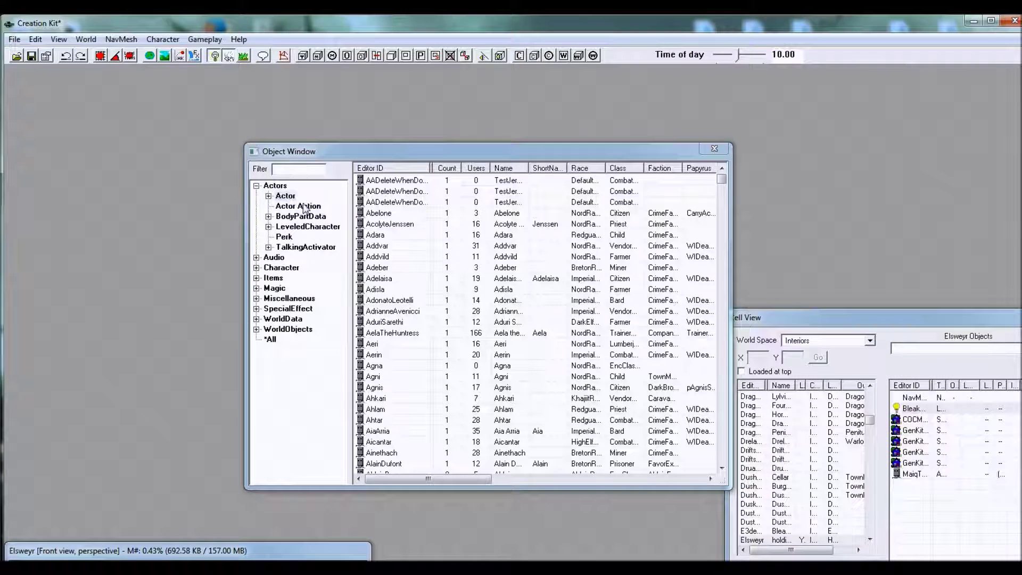
Filter Actors by tutorialkhajiit and open the TutorialKhajiit record
left_click(284, 195)
left_click(286, 170)
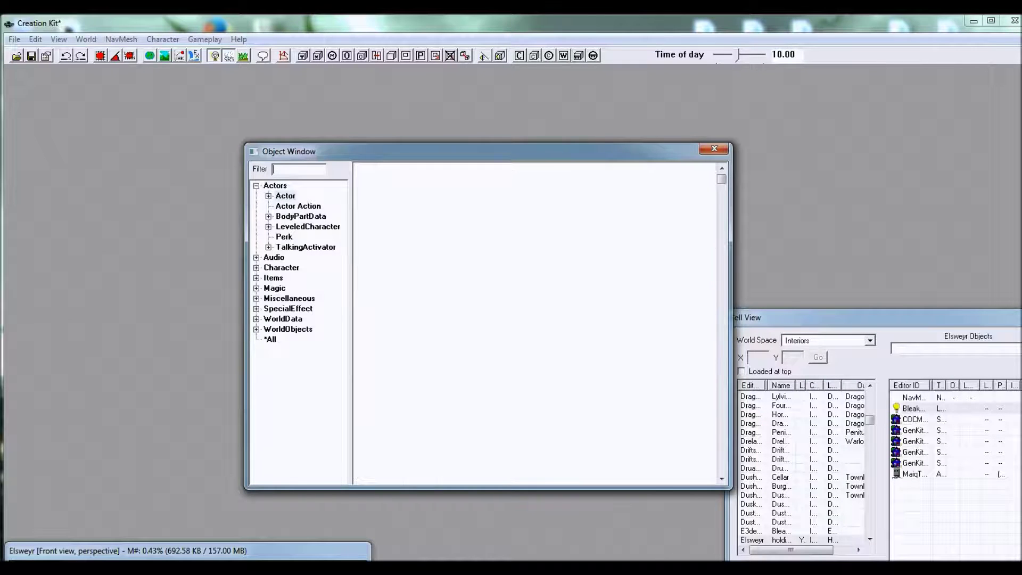
type("tutorialkhajiit")
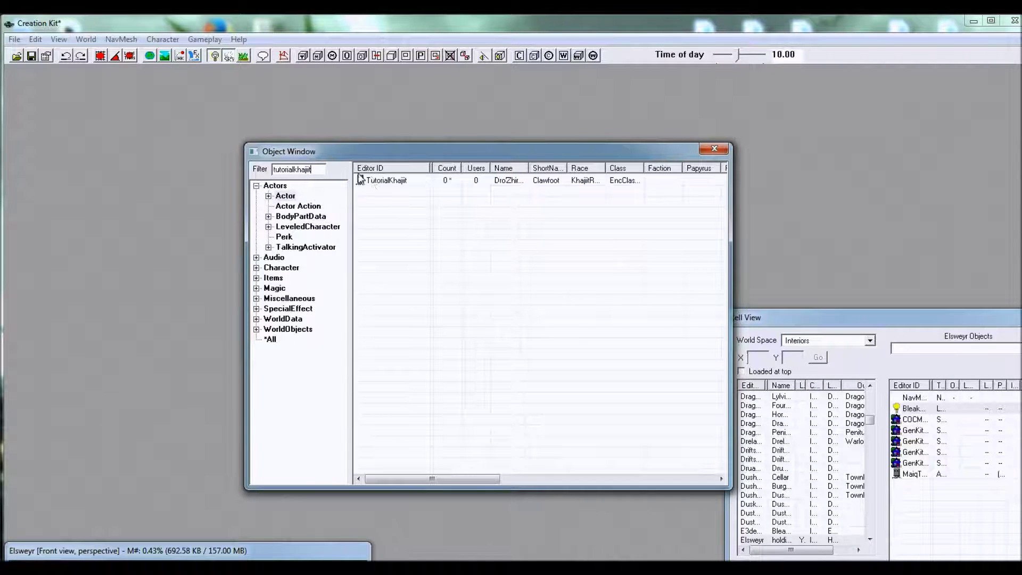
left_click(378, 181)
double_click(395, 181)
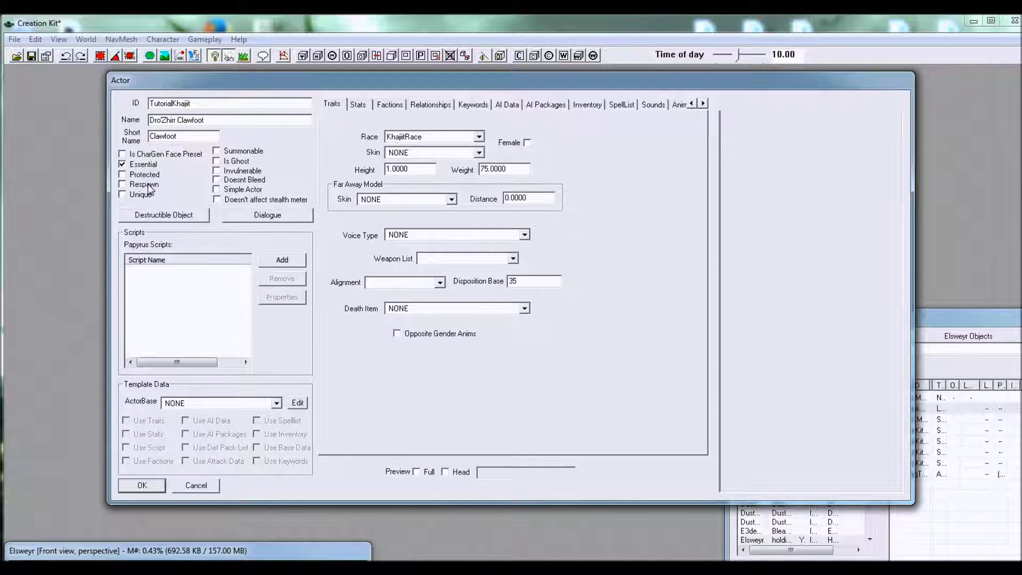
Tick the Unique flag on the TutorialKhajiit actor
left_click(137, 195)
left_click_drag(215, 81, 219, 85)
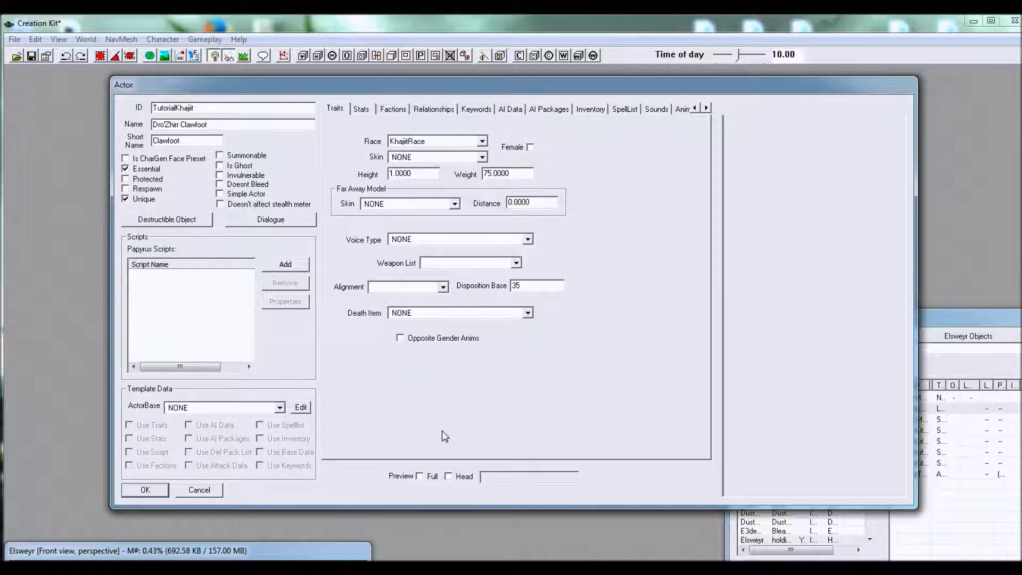
Show the full-body preview and set the actor's level to 17
left_click(433, 477)
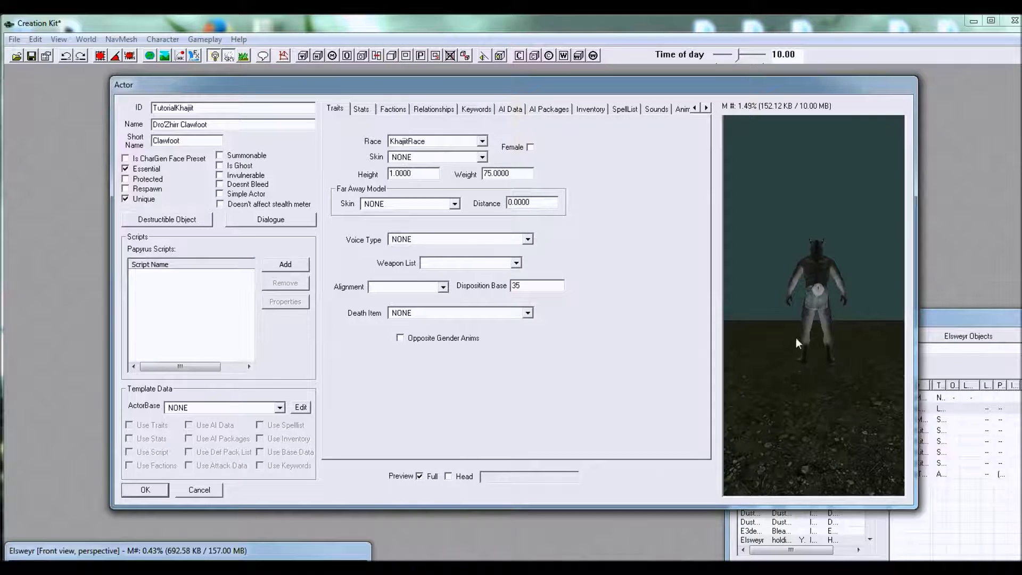
mouse_move(787, 299)
left_mouse_down()
mouse_move(836, 321)
mouse_move(780, 330)
mouse_move(804, 298)
left_mouse_up()
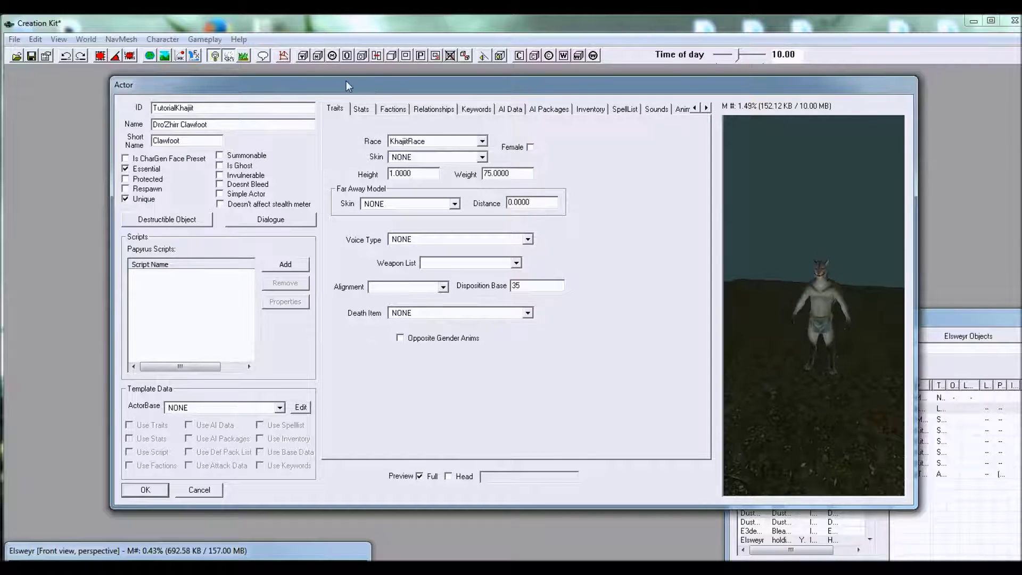
left_click(361, 110)
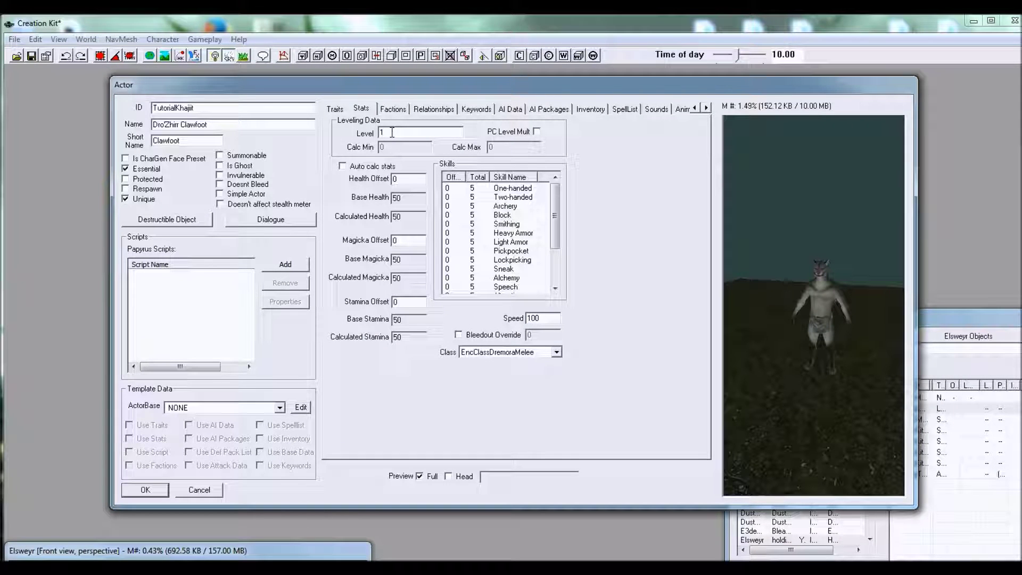
key("BackSpace")
type("17")
Pick CombatBarbarian as the actor's class
left_click(528, 352)
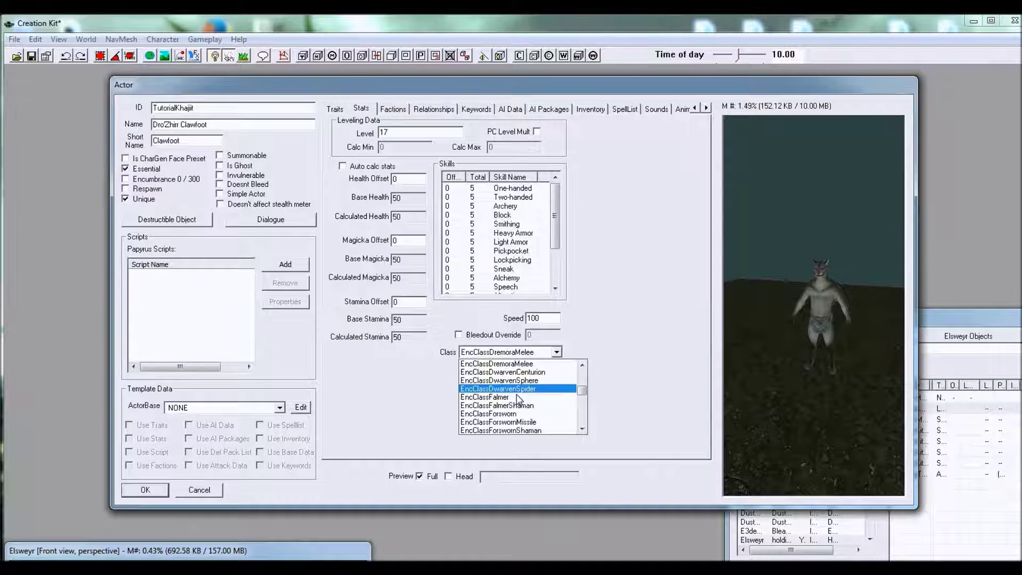
key("Down")
key("Down")
key("Down")
key("Down")
scroll(519, 399, "up", 10)
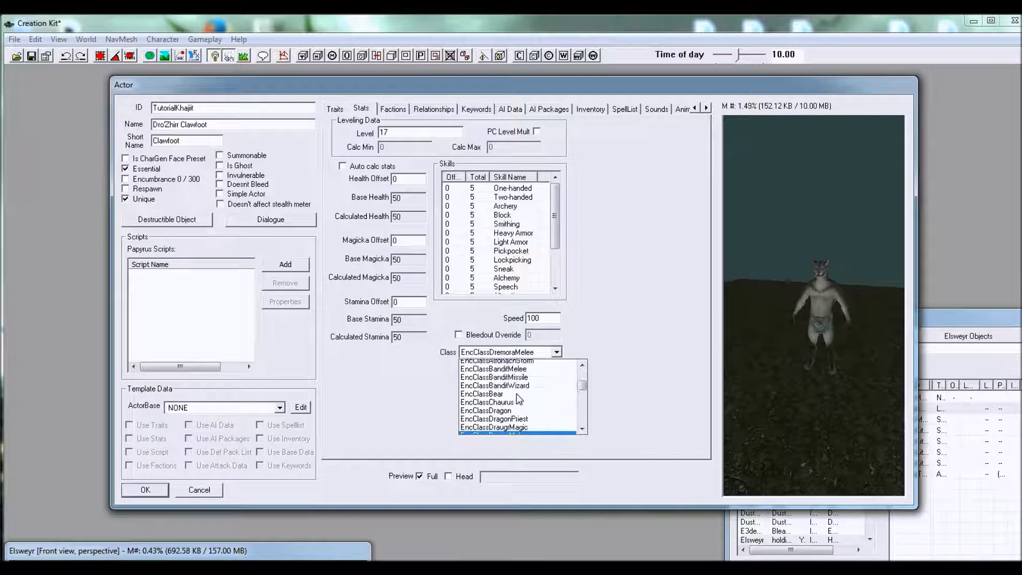
scroll(512, 400, "up", 1)
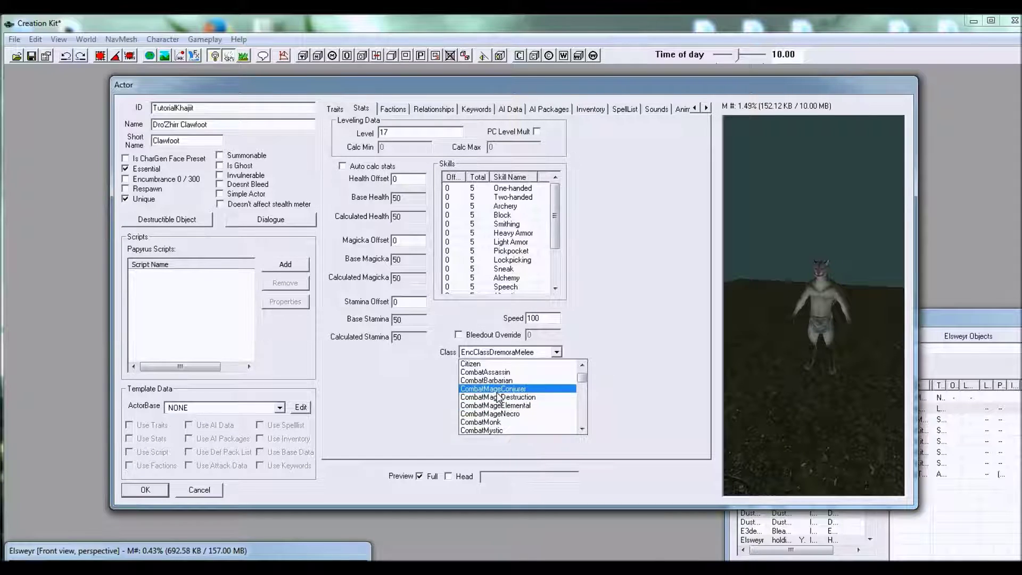
left_click(498, 381)
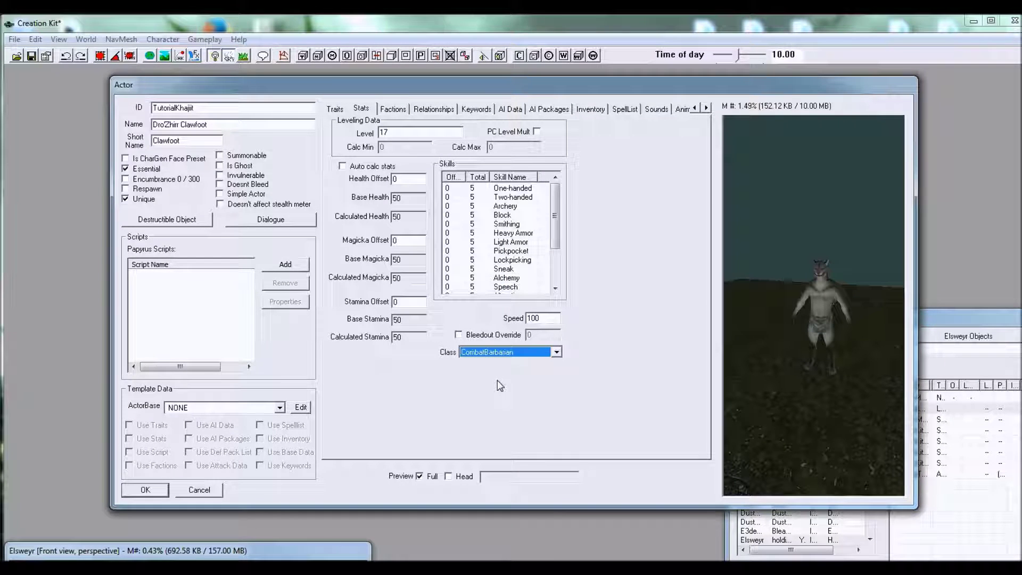
left_click(393, 109)
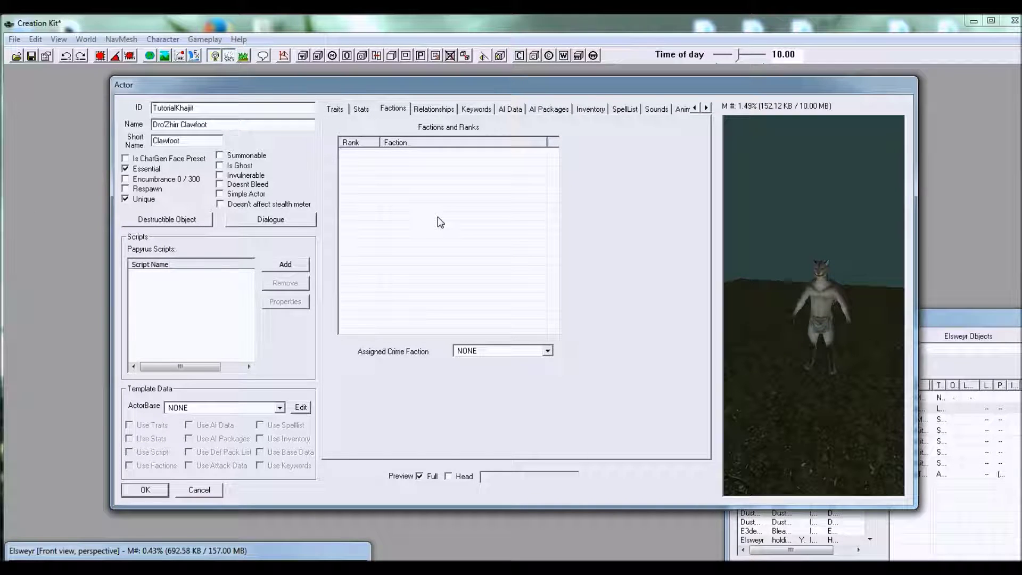
right_click(445, 238)
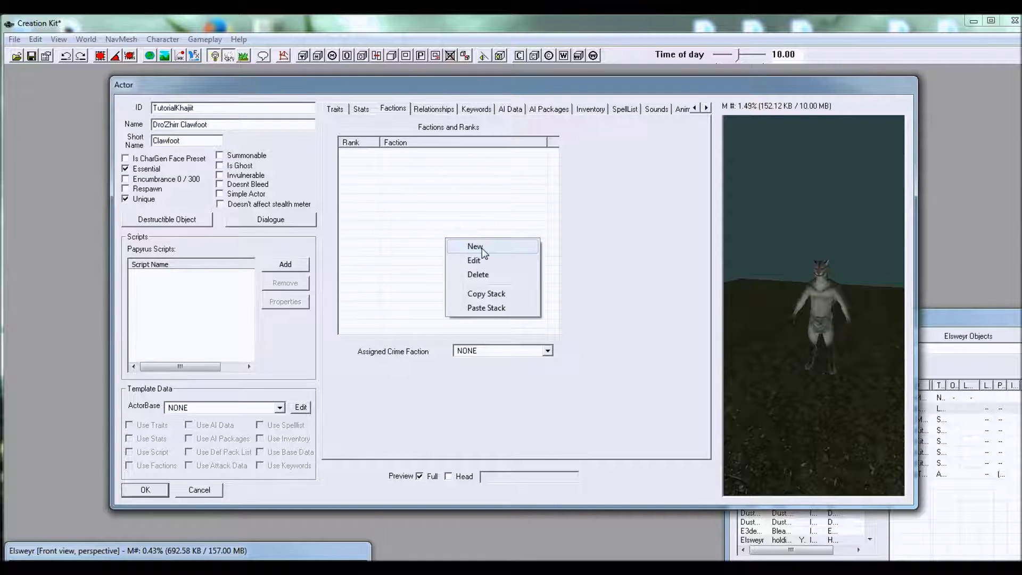
left_click(482, 247)
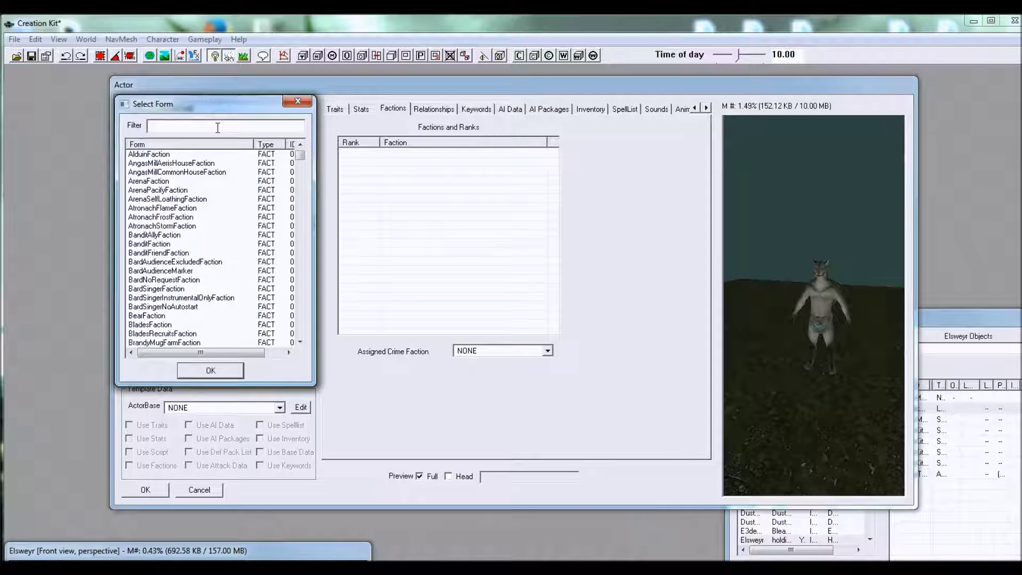
type("ivarstead")
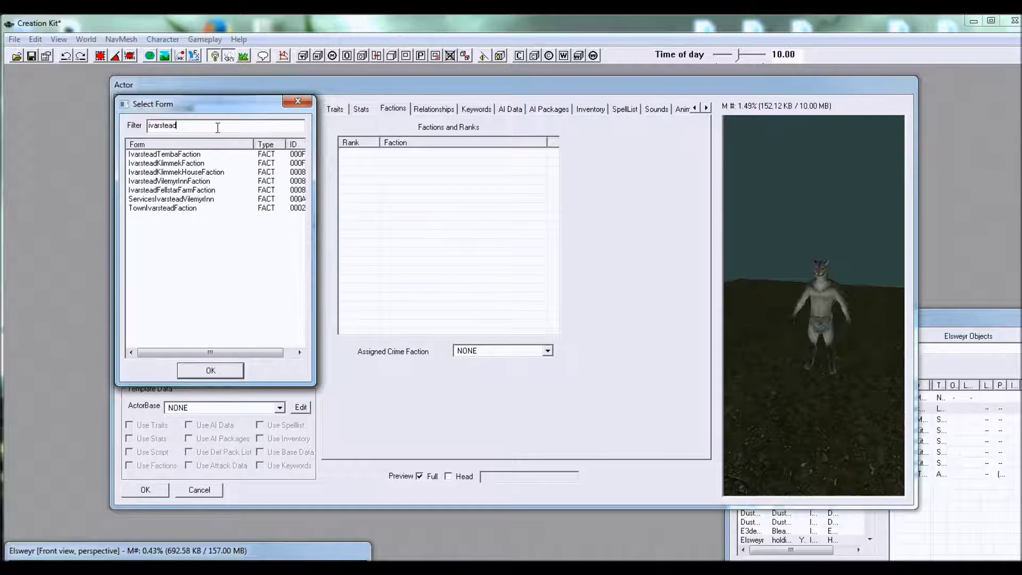
left_click_drag(181, 163, 171, 210)
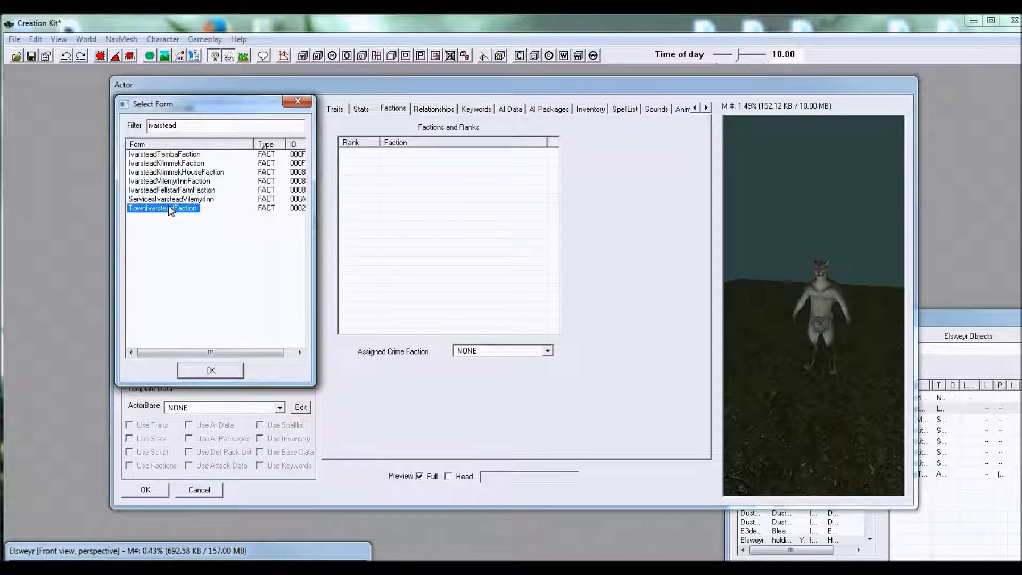
left_click(211, 371)
left_click(429, 155)
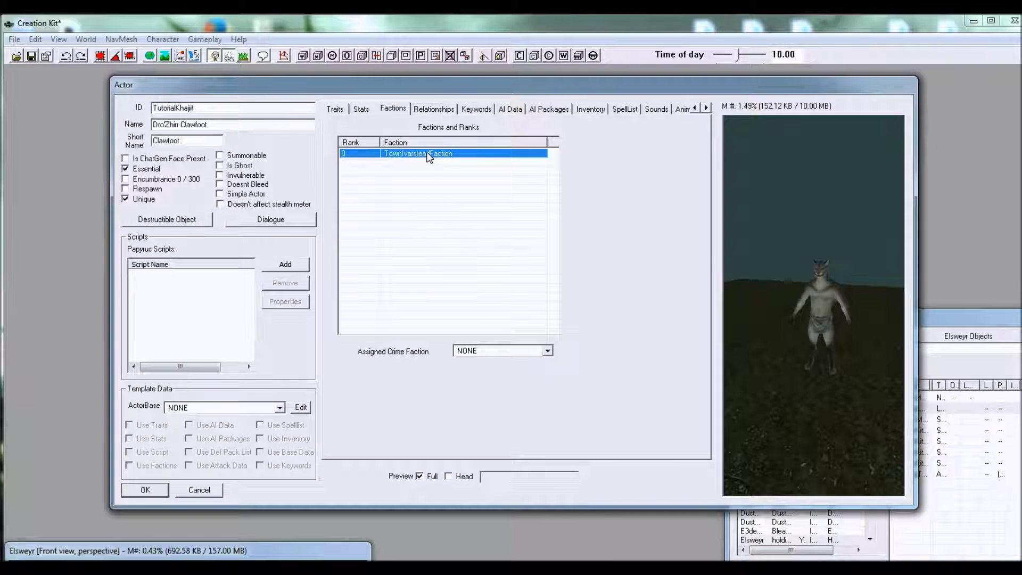
key("Delete")
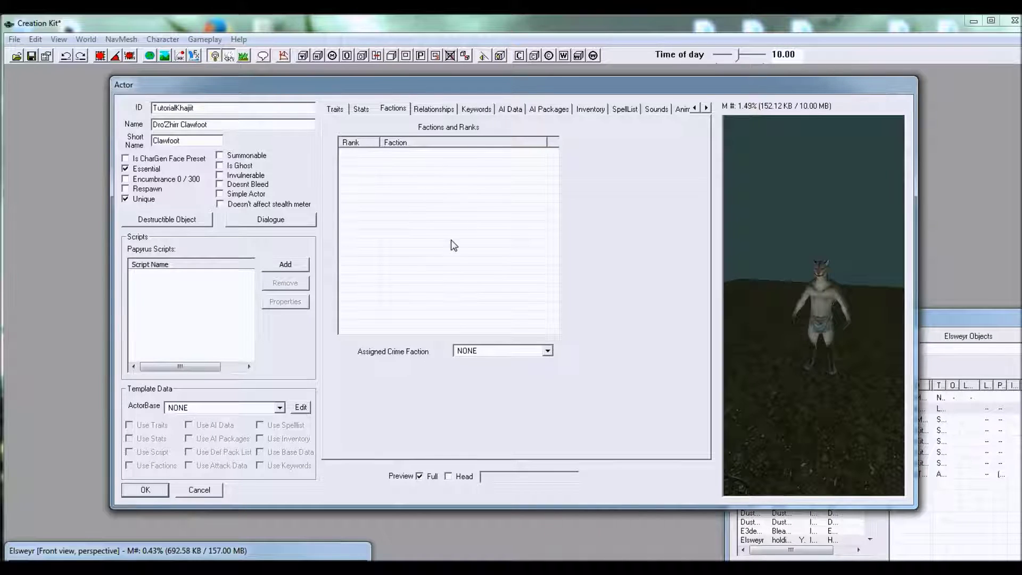
left_click(491, 356)
Add CrimeFactionKhajiitCaravans to the NPC's faction memberships
left_click(589, 349)
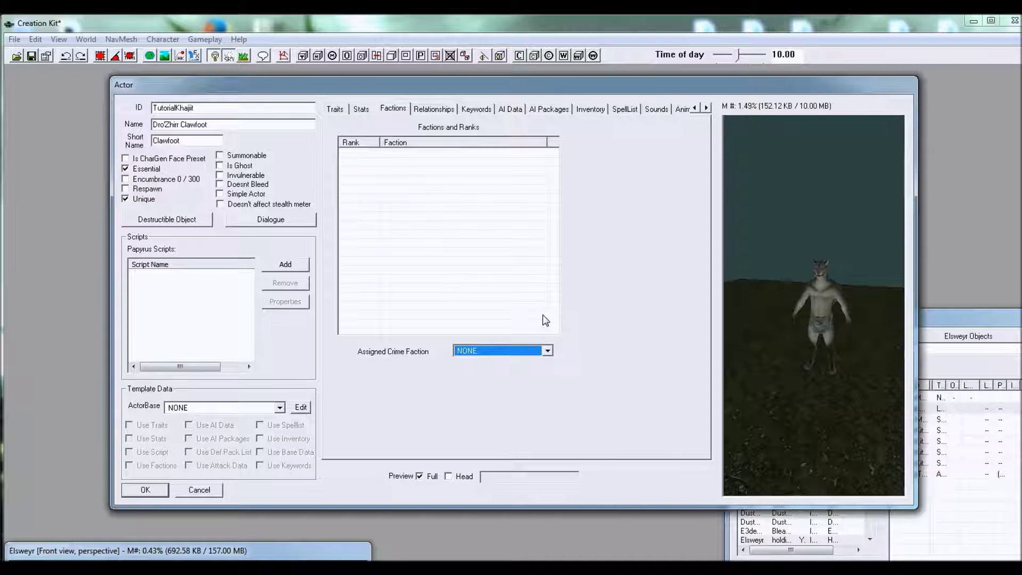
right_click(423, 251)
left_click(453, 257)
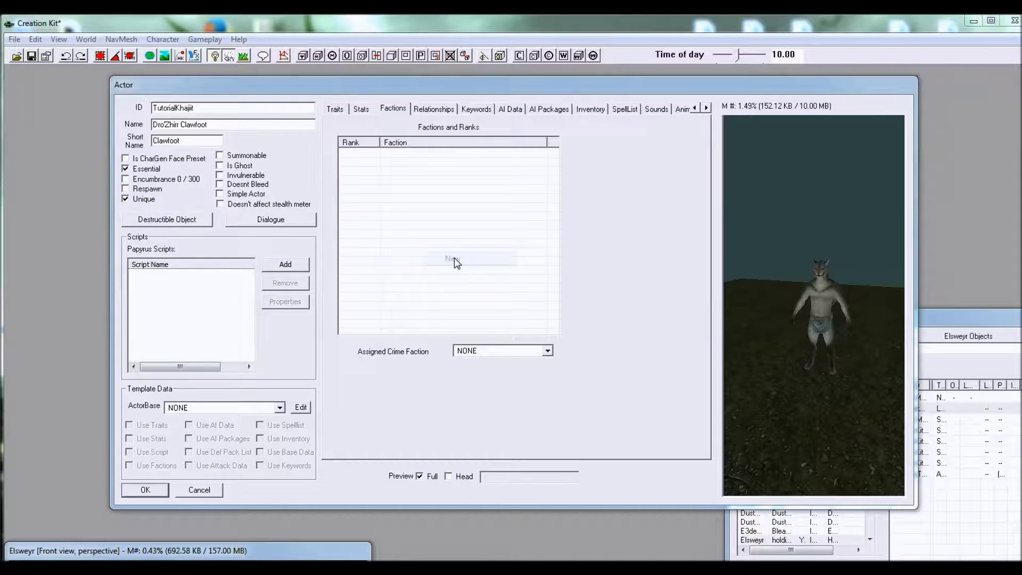
type("crime")
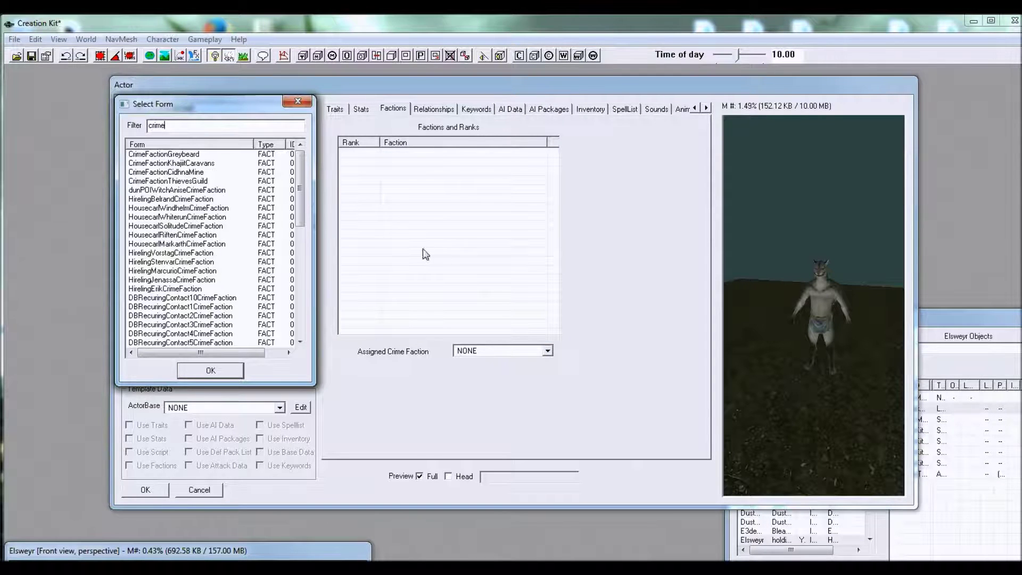
left_click(179, 154)
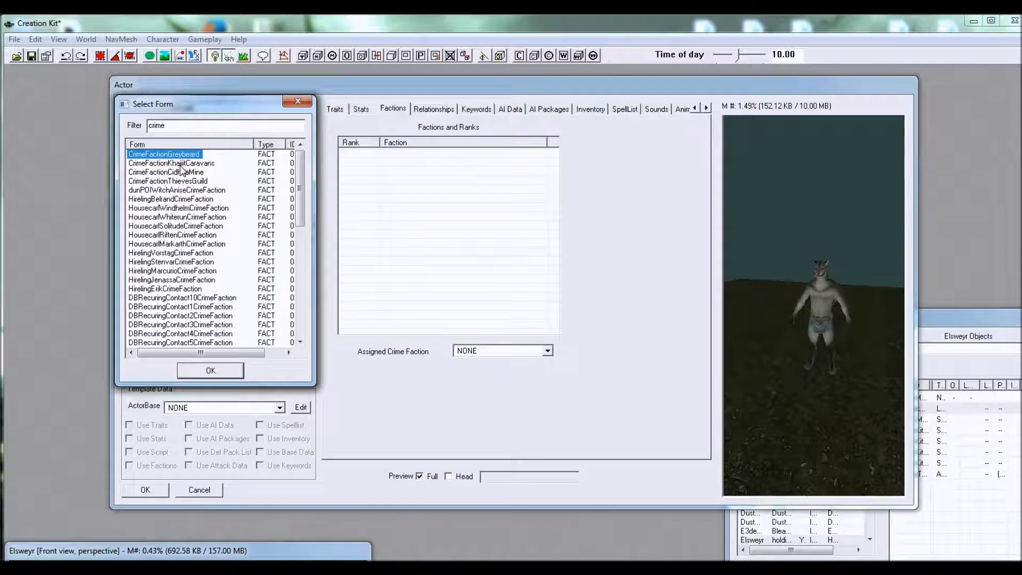
left_click(181, 164)
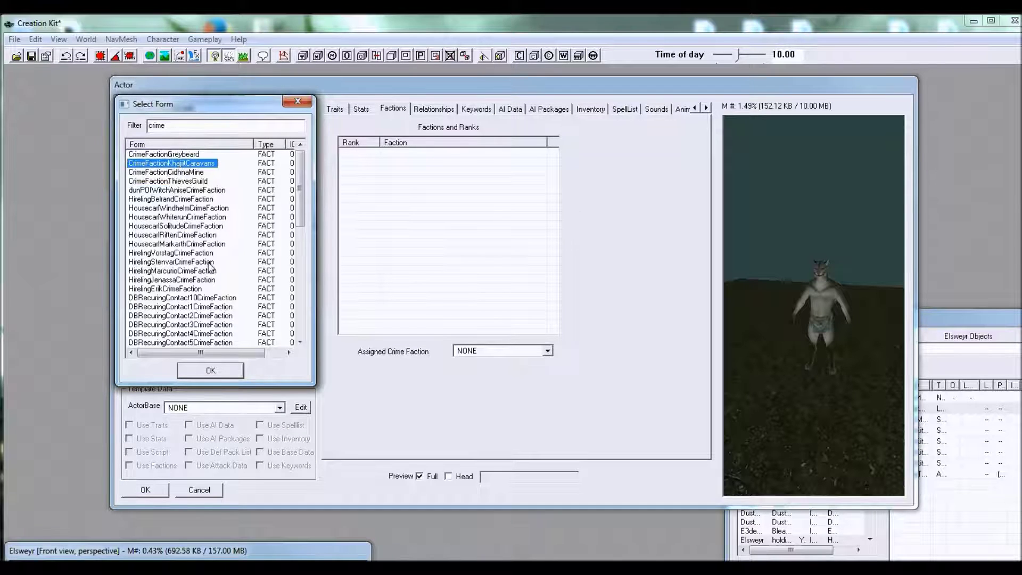
left_click(209, 371)
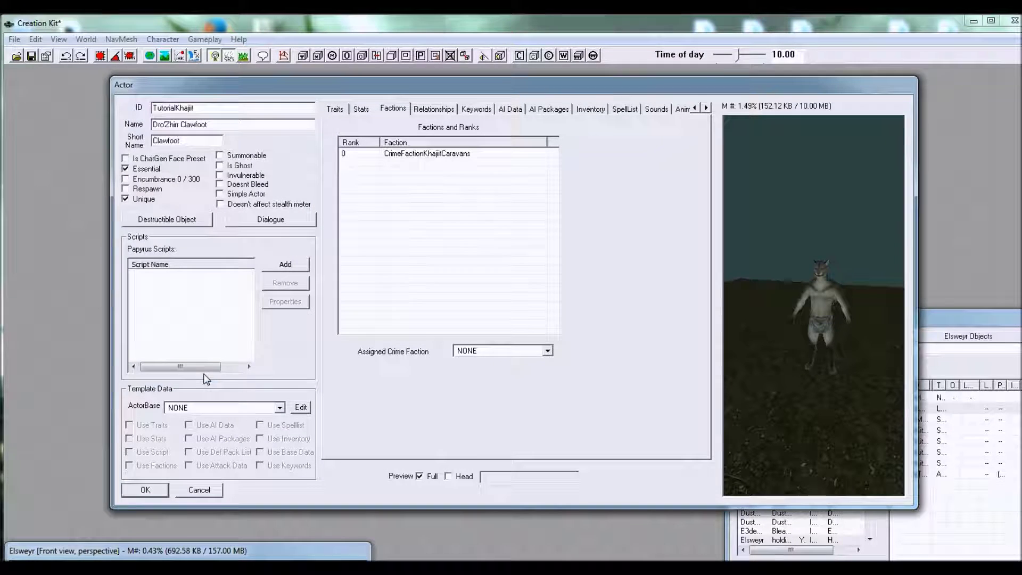
Make CrimeFactionKhajiitCaravans the NPC's assigned crime faction
left_click(485, 351)
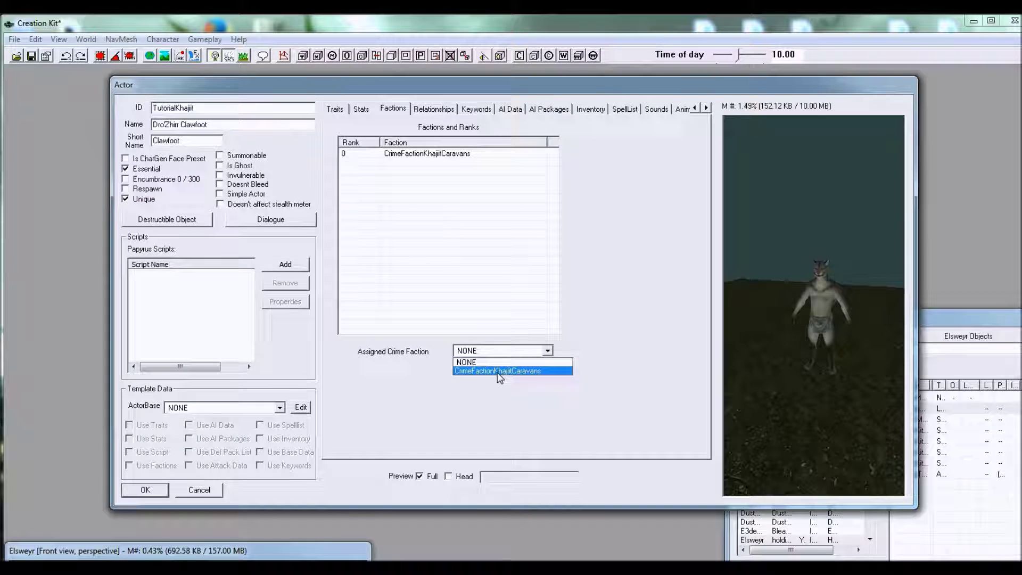
left_click(497, 371)
left_click(413, 155)
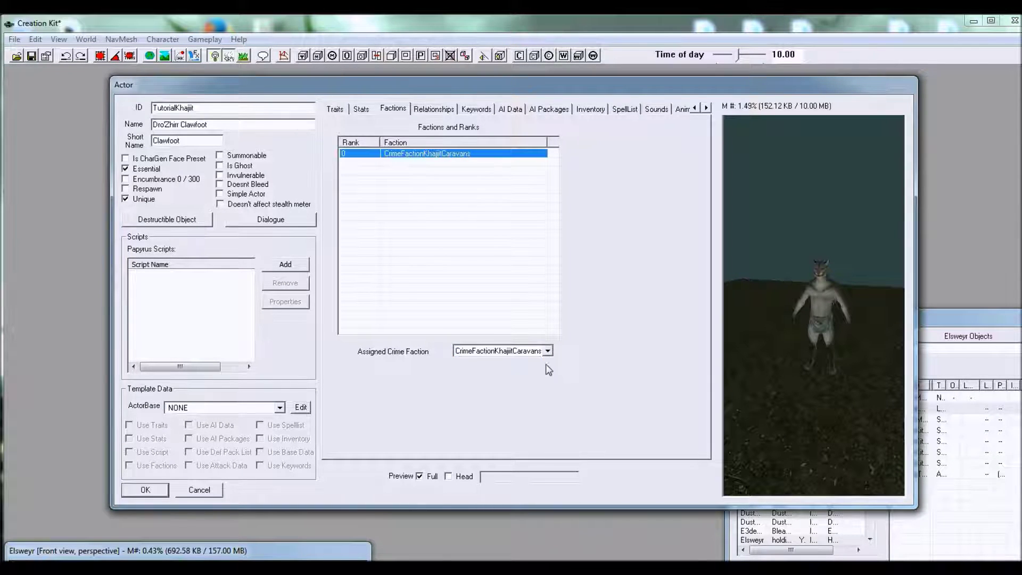
left_click(547, 351)
left_click(555, 424)
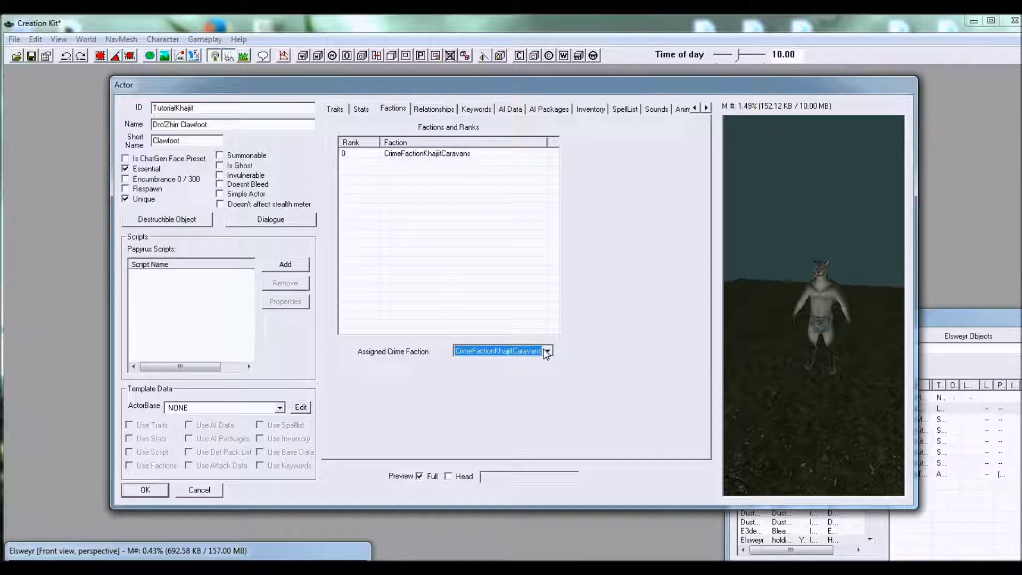
Delete the CrimeFactionKhajiitCaravans membership row and switch to the Relationships page
left_click(435, 160)
key("Delete")
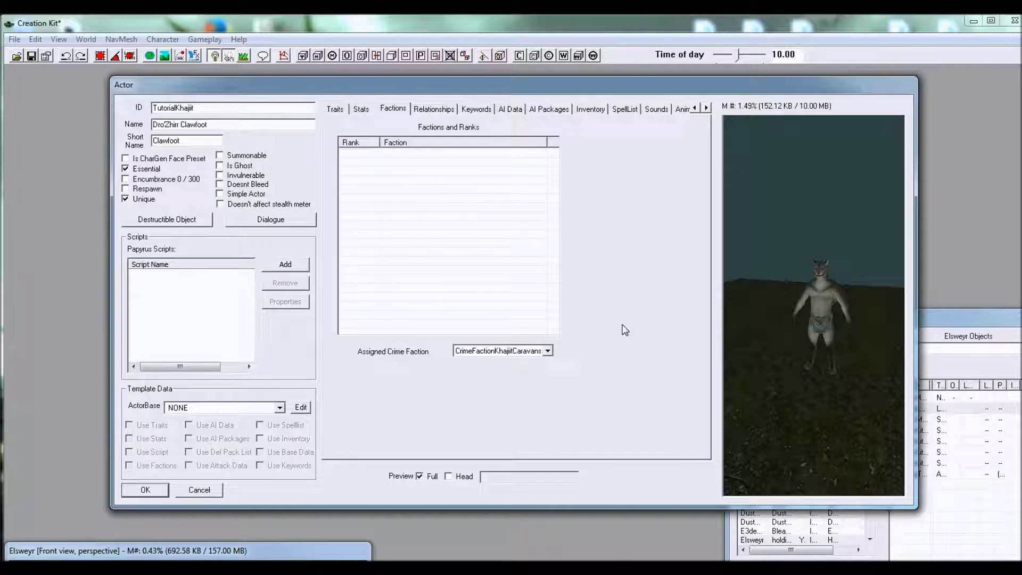
left_click(547, 351)
left_click(500, 363)
left_click(433, 108)
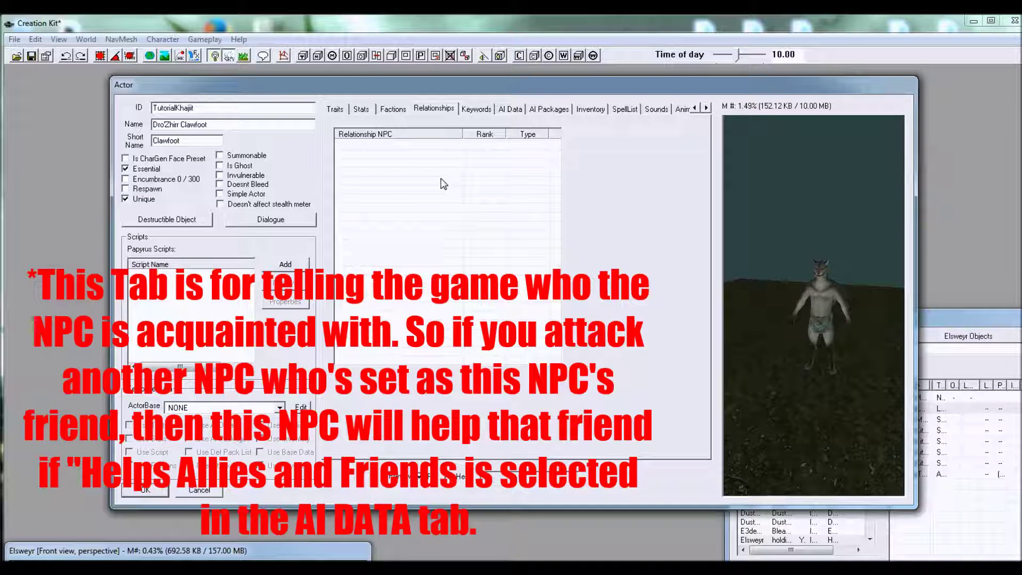
Check the empty Keywords list, then view the AI Data page with its default attributes
left_click(475, 108)
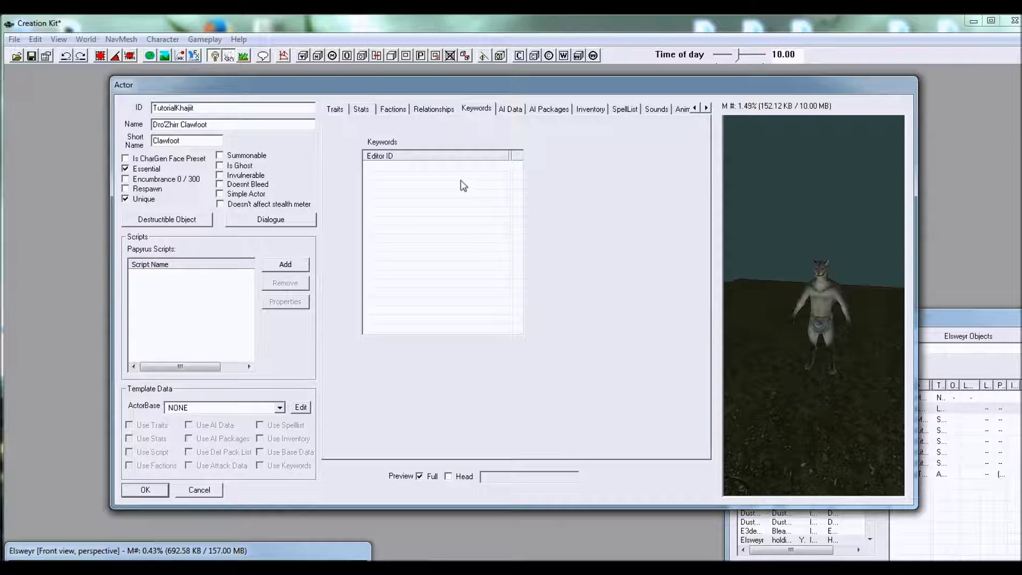
left_click(510, 109)
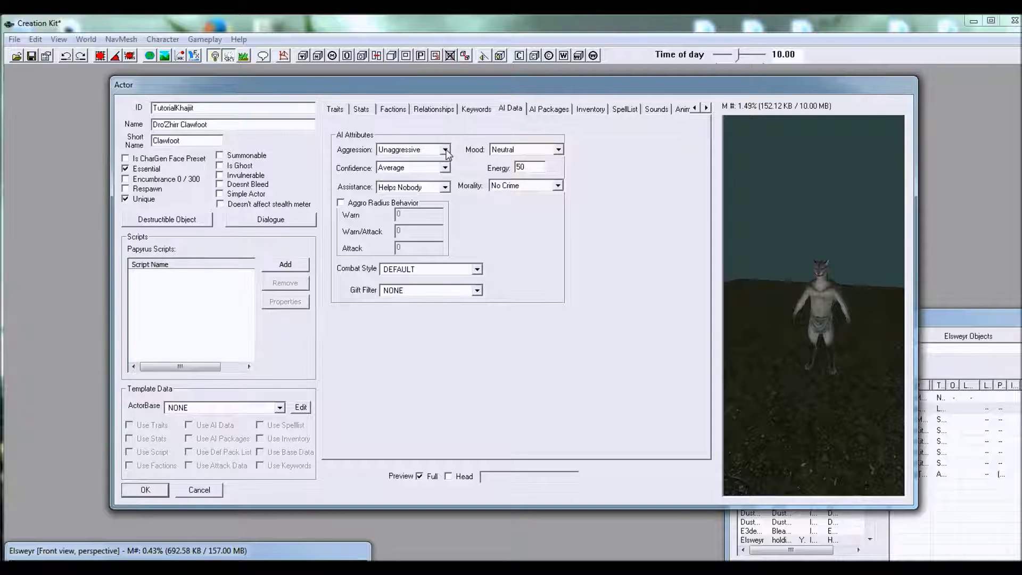
Set confidence to Brave, keep assistance at Helps Nobody, and set mood to Disgusted
left_click(445, 168)
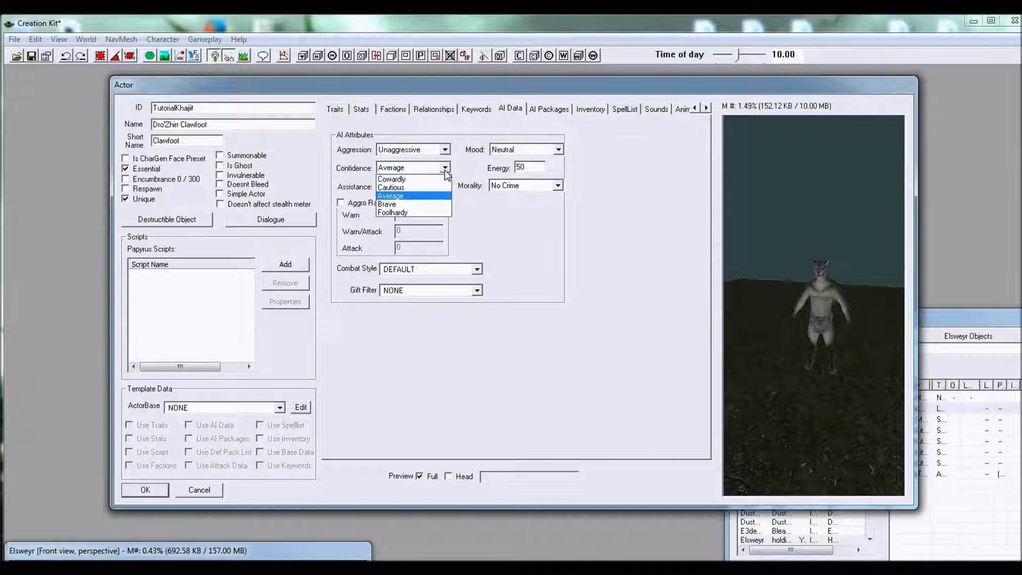
left_click(427, 202)
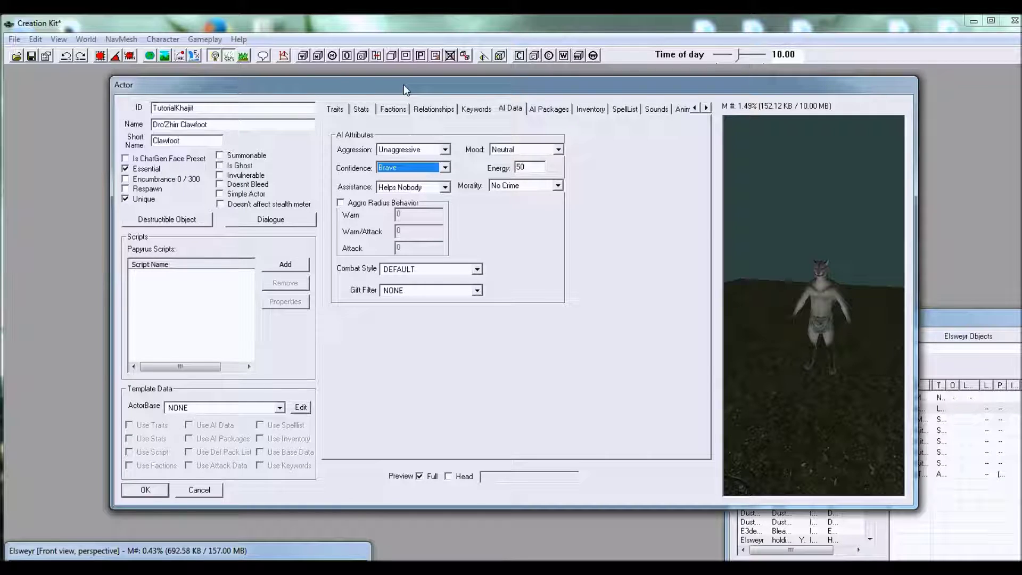
left_click(444, 187)
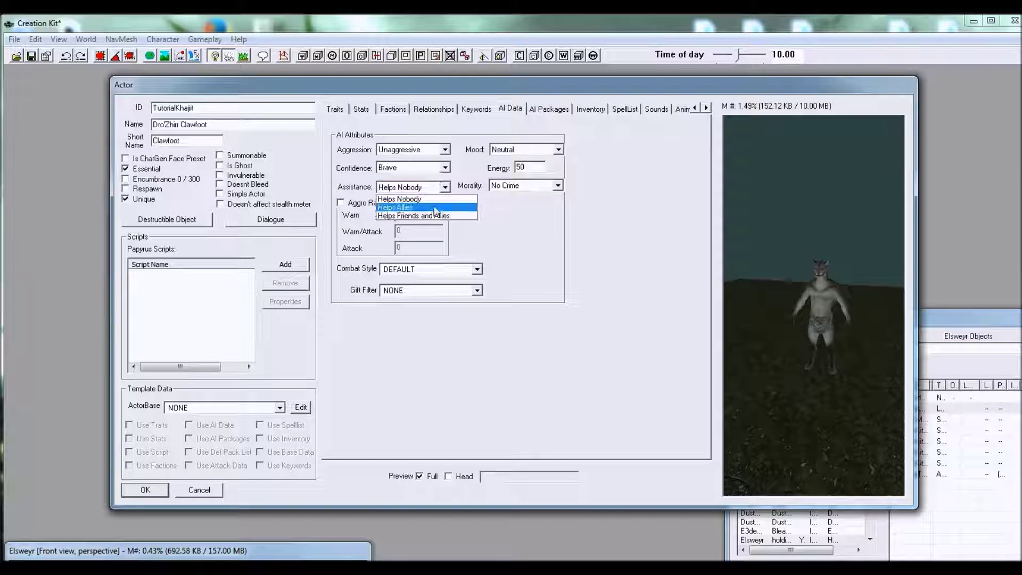
left_click(626, 238)
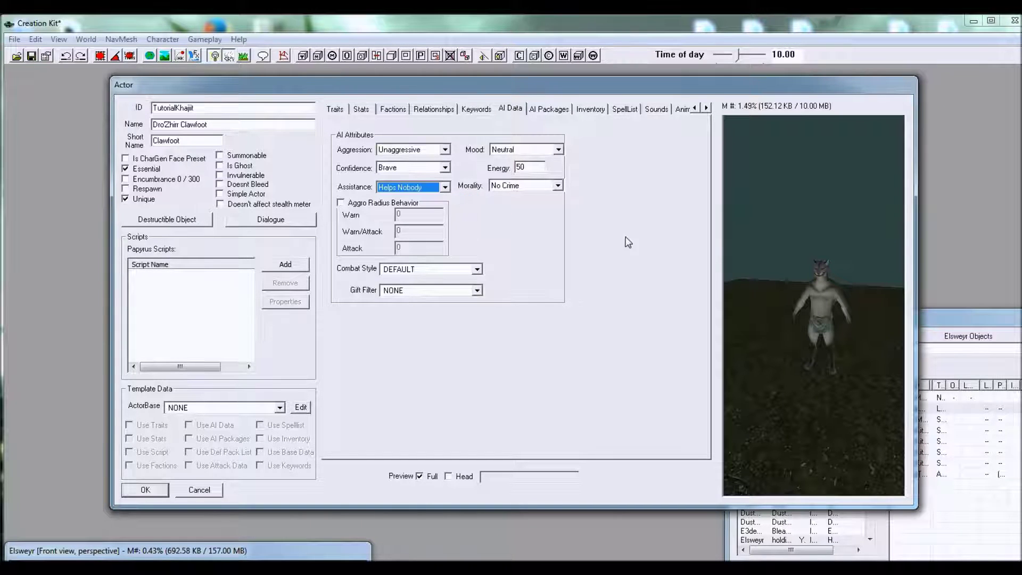
scroll(799, 256, "up", 5)
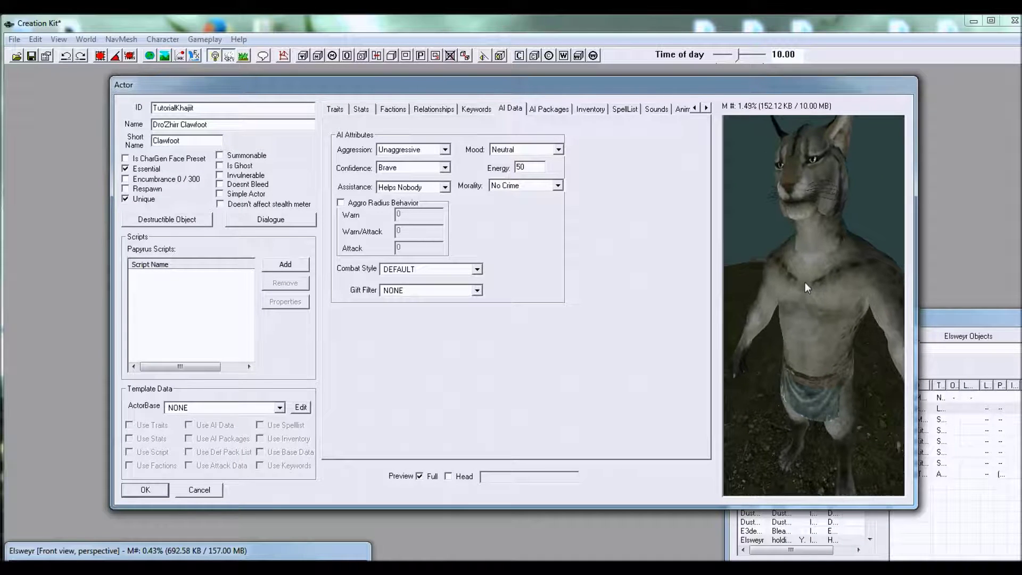
left_click(445, 187)
left_click(428, 197)
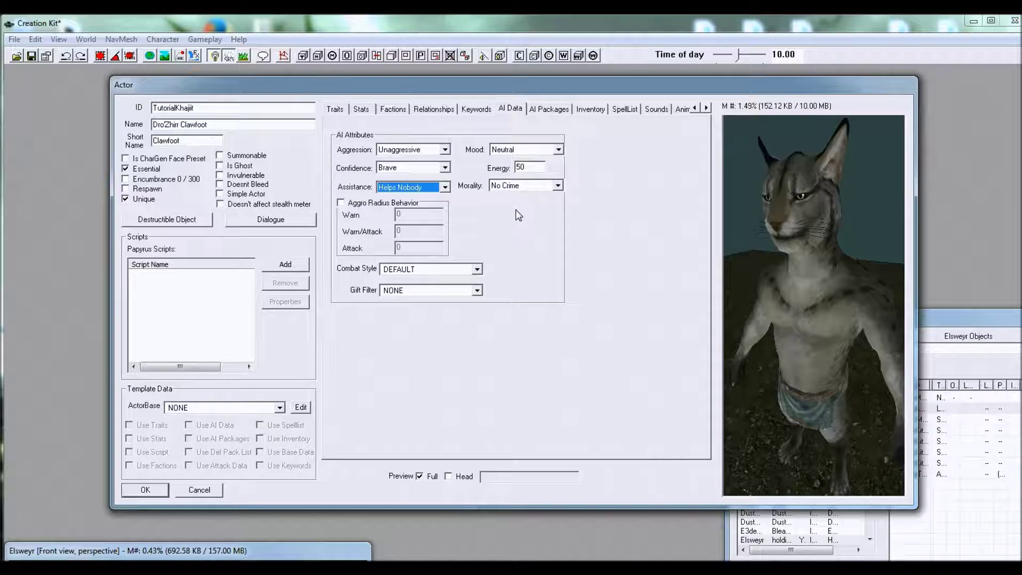
left_click(538, 151)
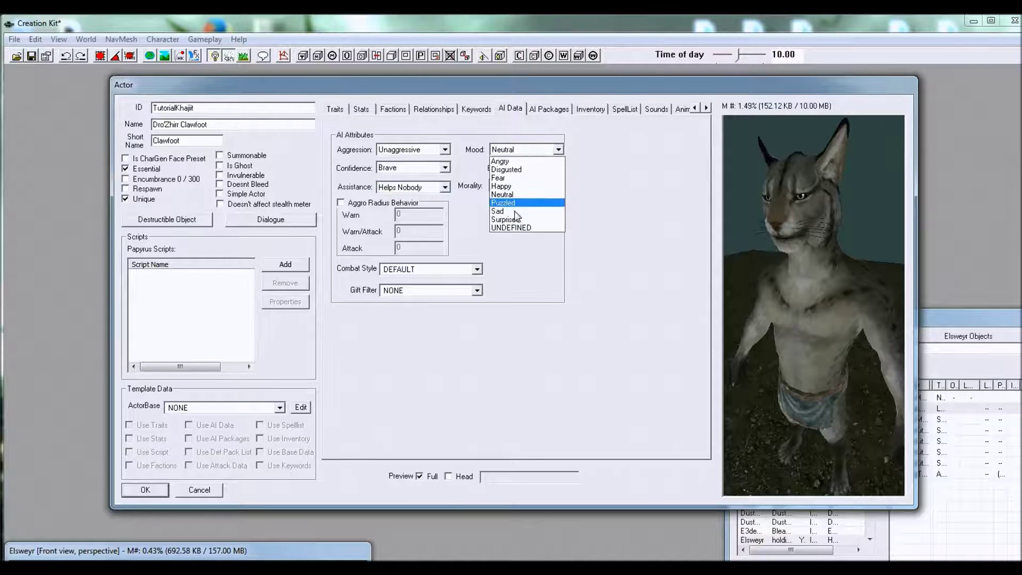
left_click(510, 171)
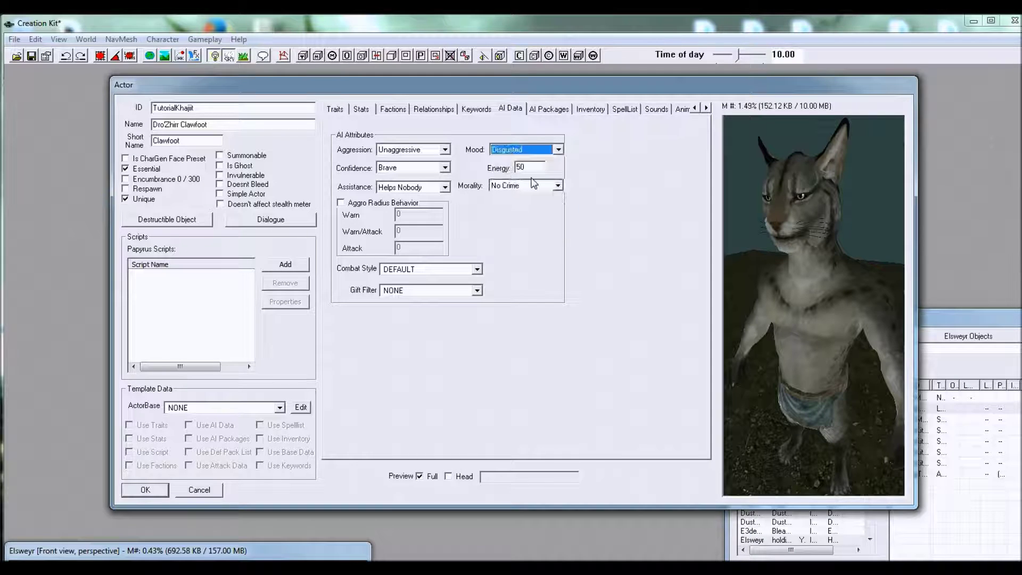
Browse the combat styles, keep DEFAULT, and move on to the AI Packages page
left_click_drag(491, 93, 489, 90)
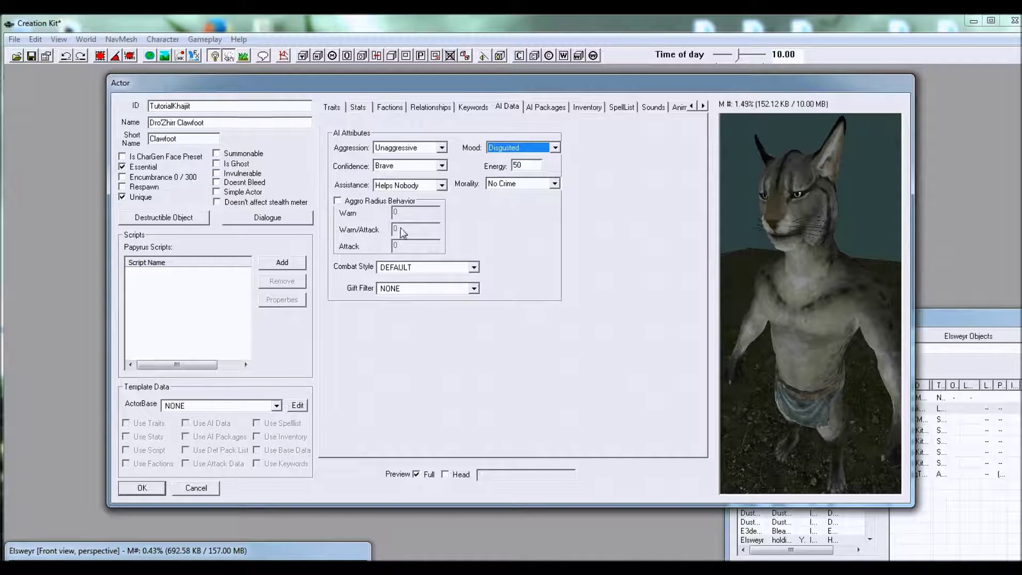
left_click(473, 267)
scroll(452, 295, "down", 5)
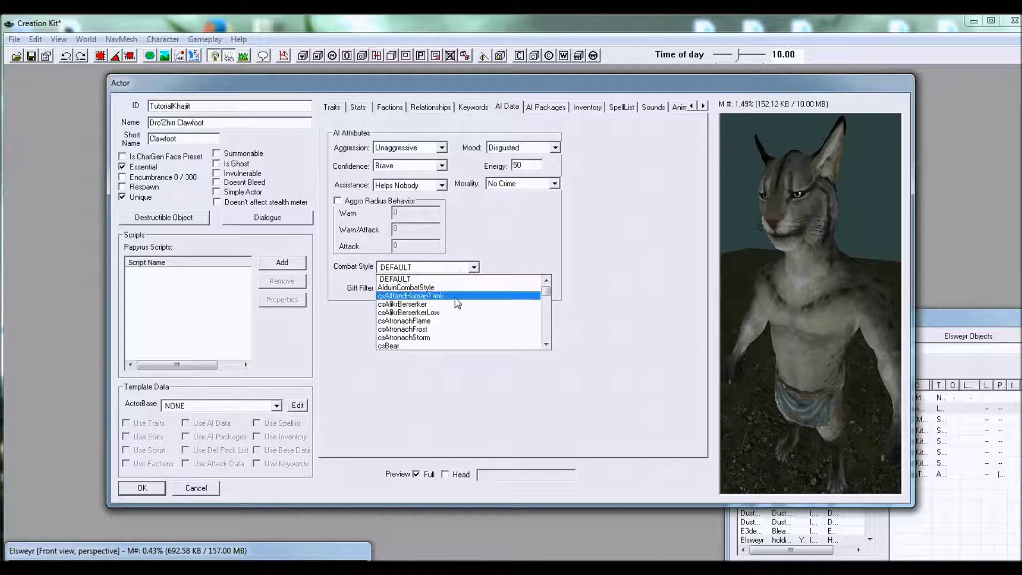
scroll(440, 304, "down", 6)
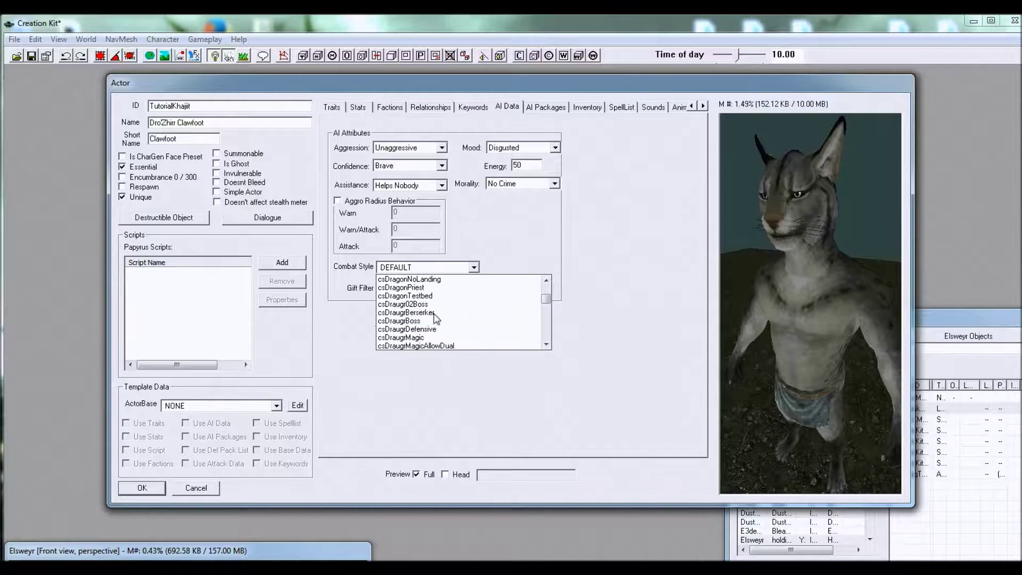
scroll(431, 321, "down", 2)
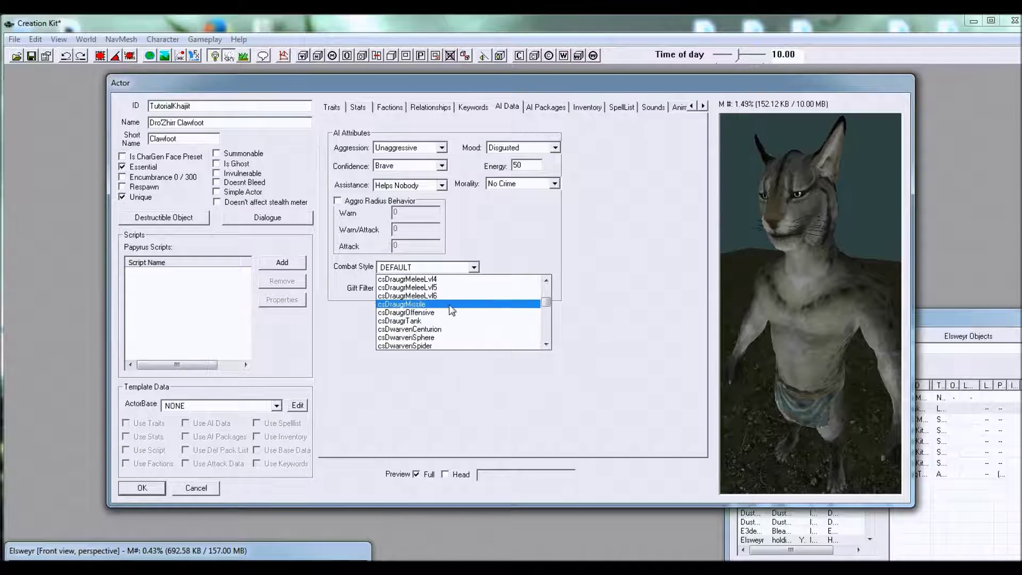
scroll(447, 310, "down", 15)
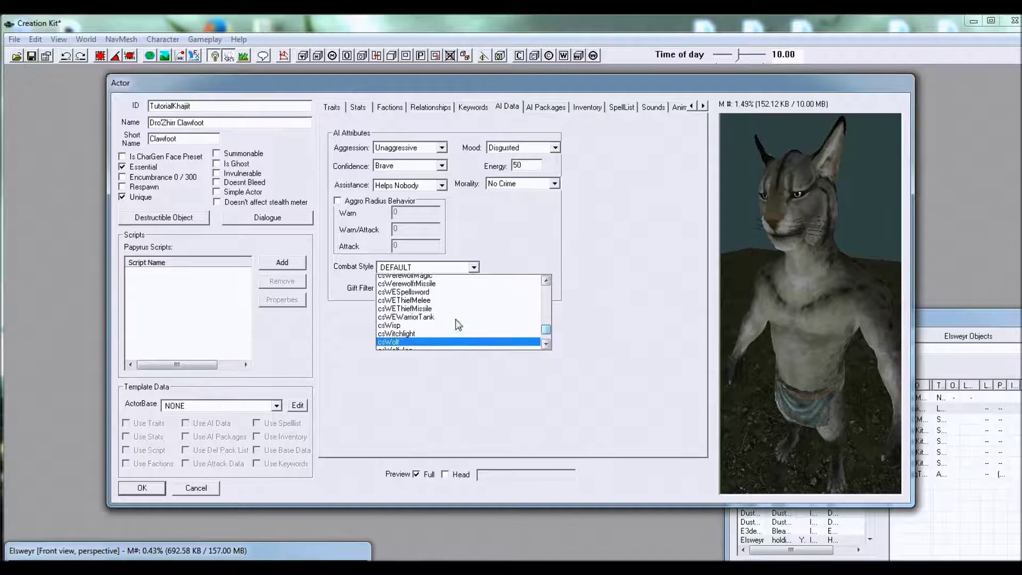
scroll(440, 306, "up", 1)
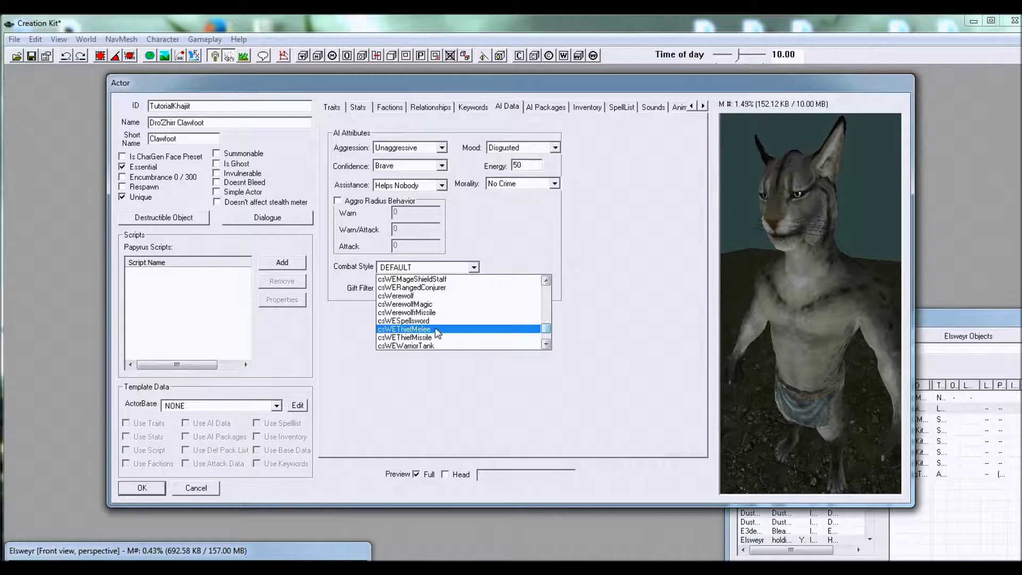
scroll(433, 328, "up", 10)
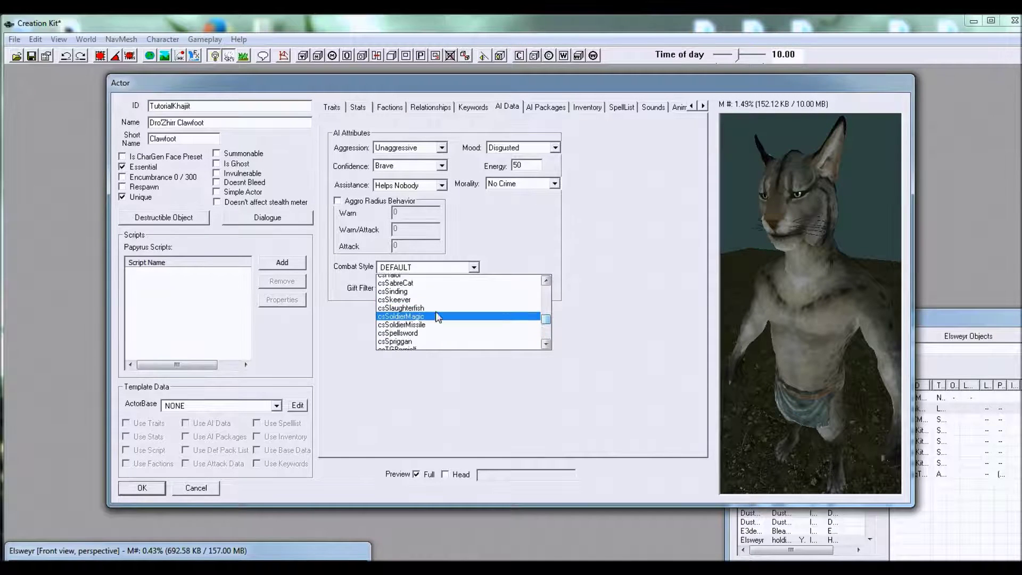
scroll(432, 321, "up", 3)
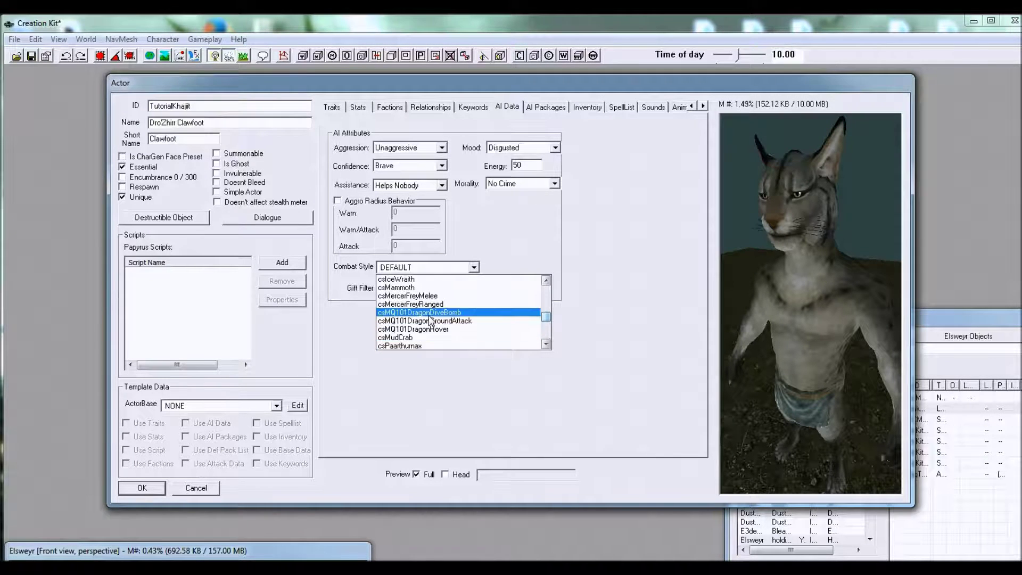
scroll(429, 321, "up", 12)
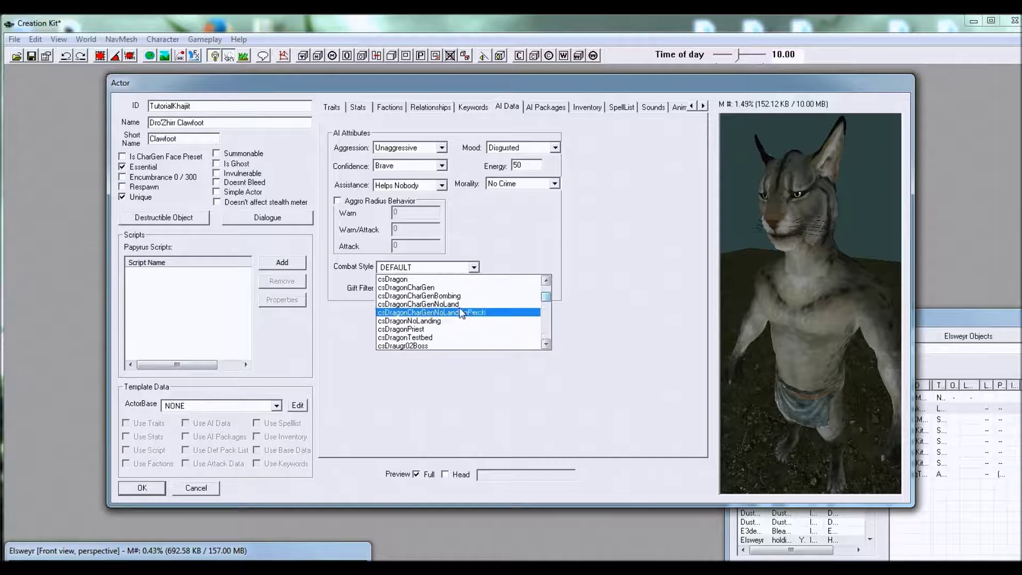
scroll(461, 308, "up", 10)
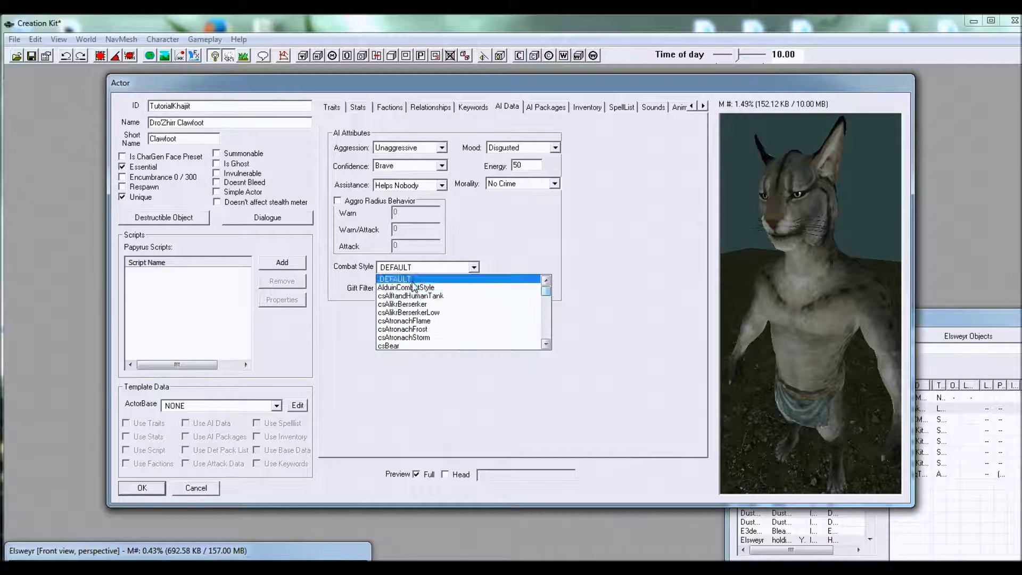
left_click(481, 221)
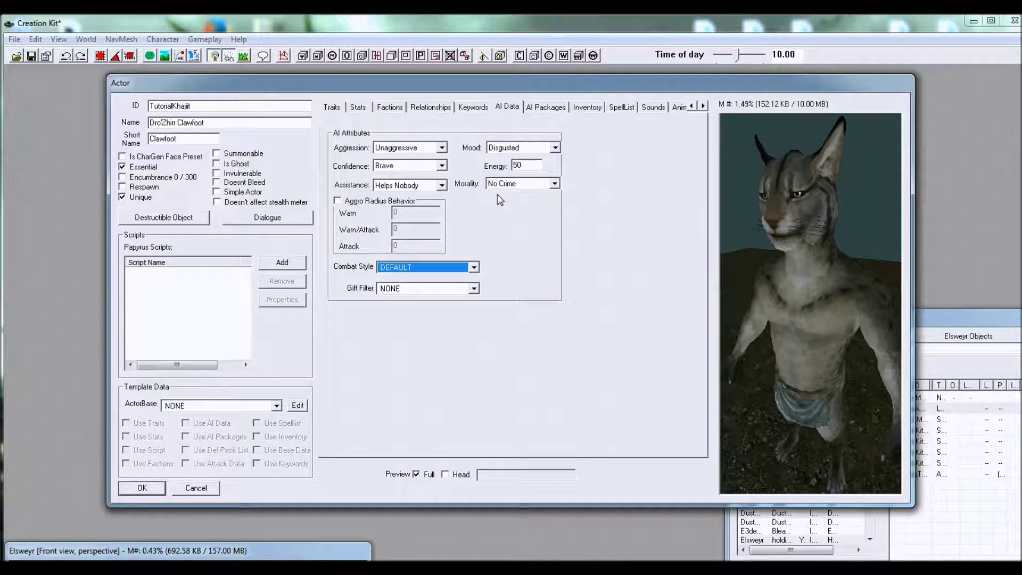
key("ctrl+Tab")
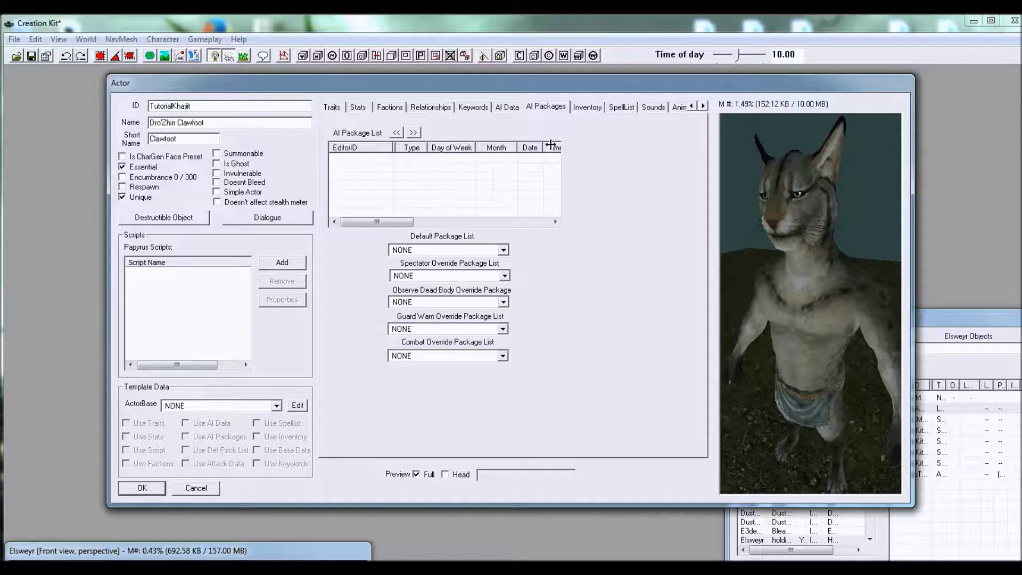
Set the default outfit to FineClothesOutfit02 and turn the preview to see the robed Khajiit
left_click(577, 110)
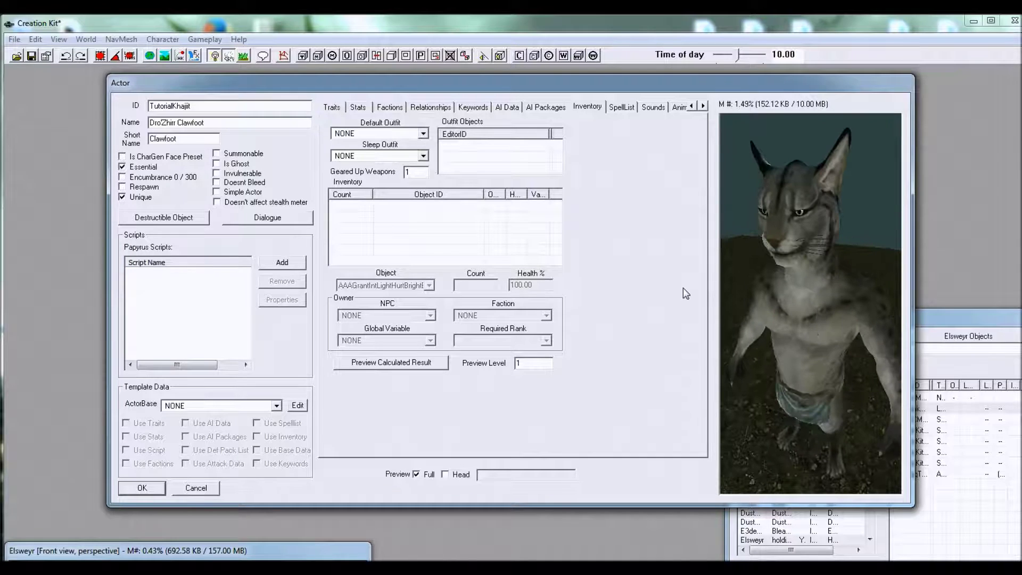
left_click(394, 133)
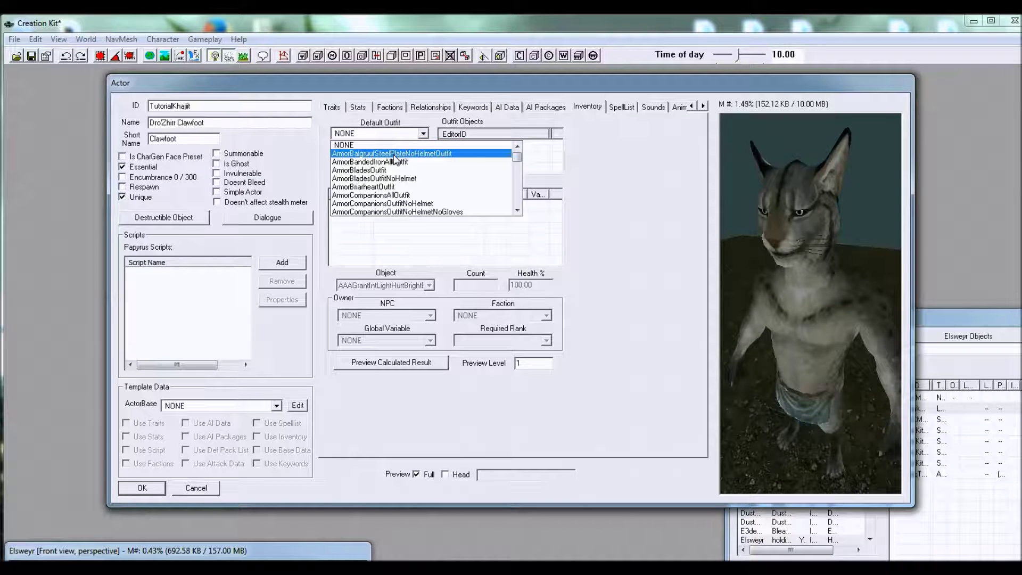
scroll(407, 183, "down", 2)
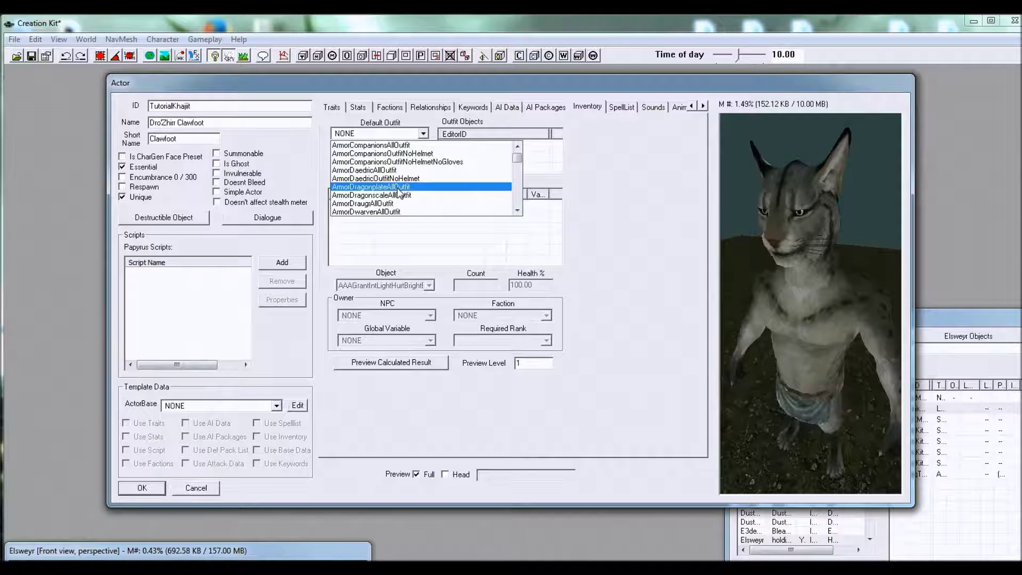
type("fit01")
scroll(399, 192, "down", 1)
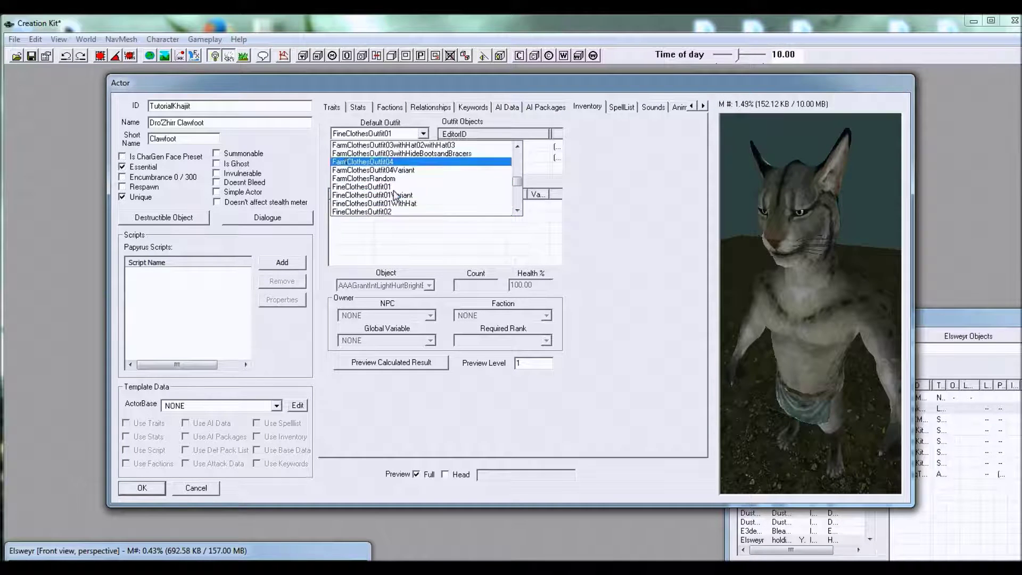
left_click(396, 211)
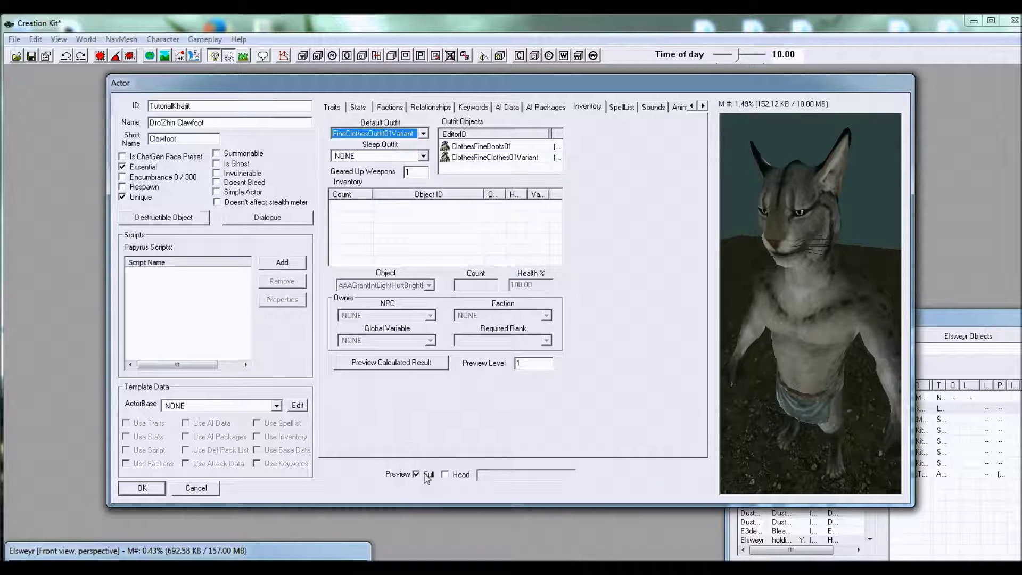
left_click_drag(784, 336, 745, 319)
Add a new inventory row holding a Scimitar
right_click(432, 230)
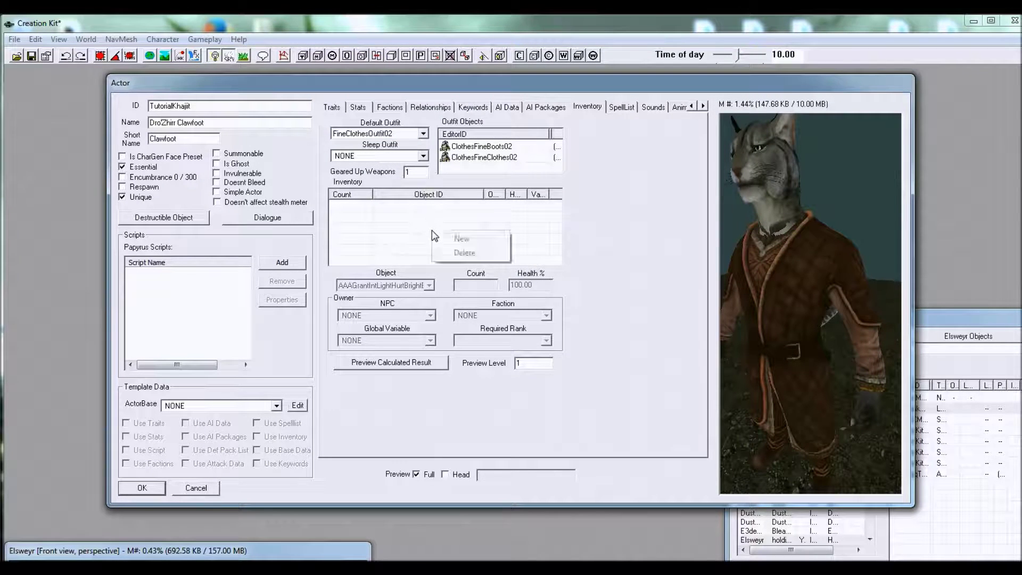
left_click(461, 239)
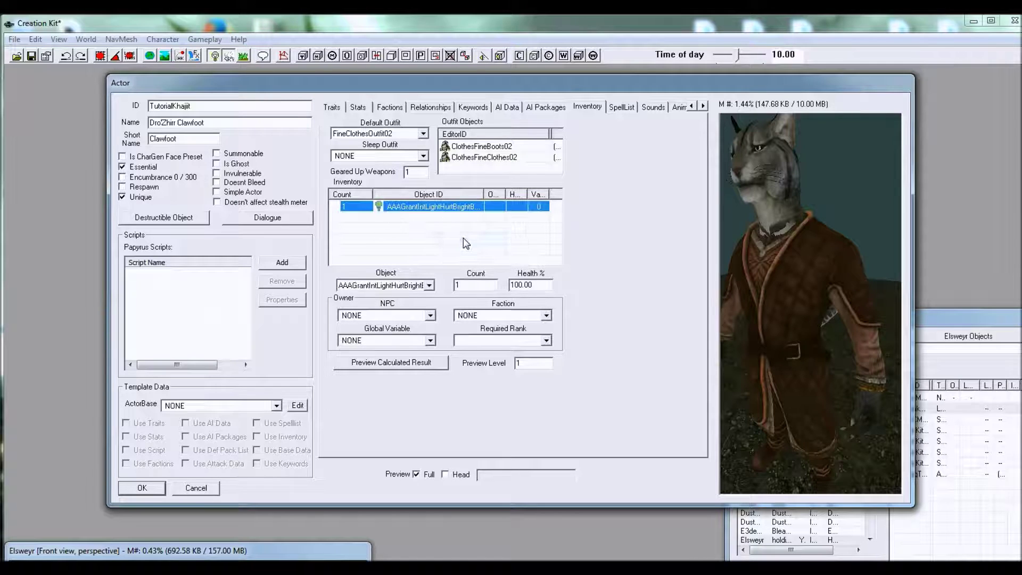
left_click(428, 286)
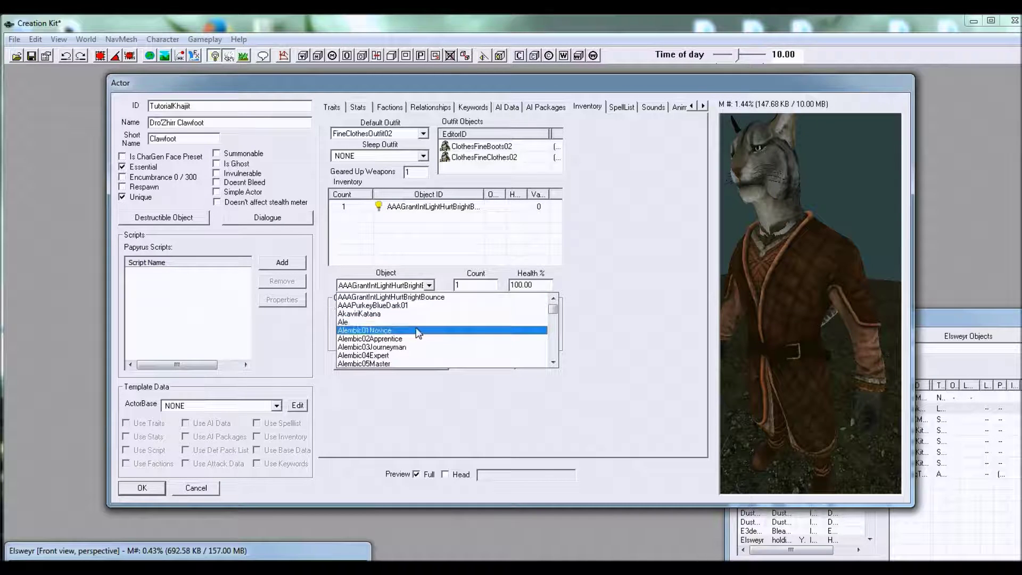
type("scimitar")
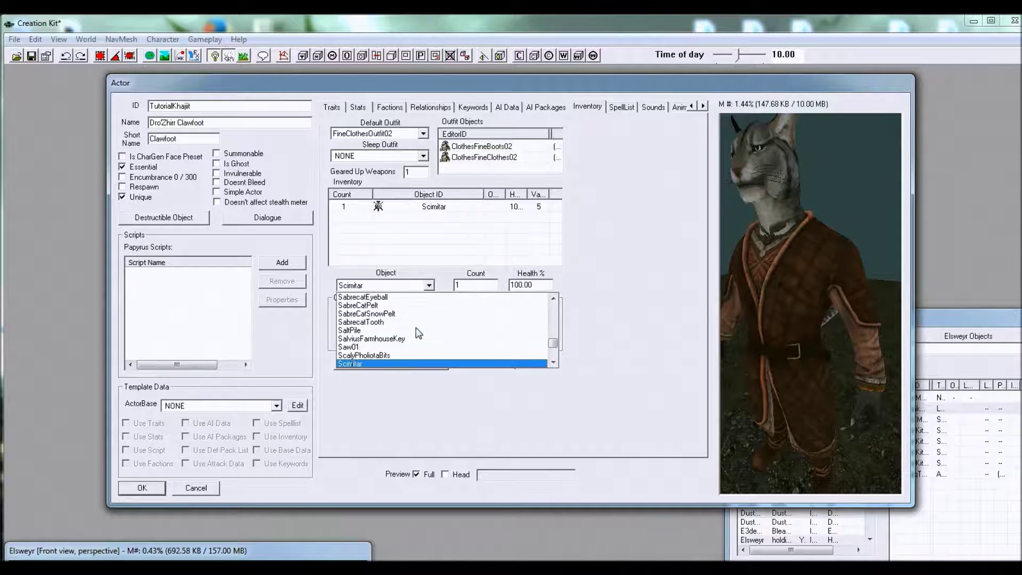
left_click(376, 364)
Select the 4 LootGoldChange entry and move to the Spells and Perks page
scroll(752, 331, "up", 5)
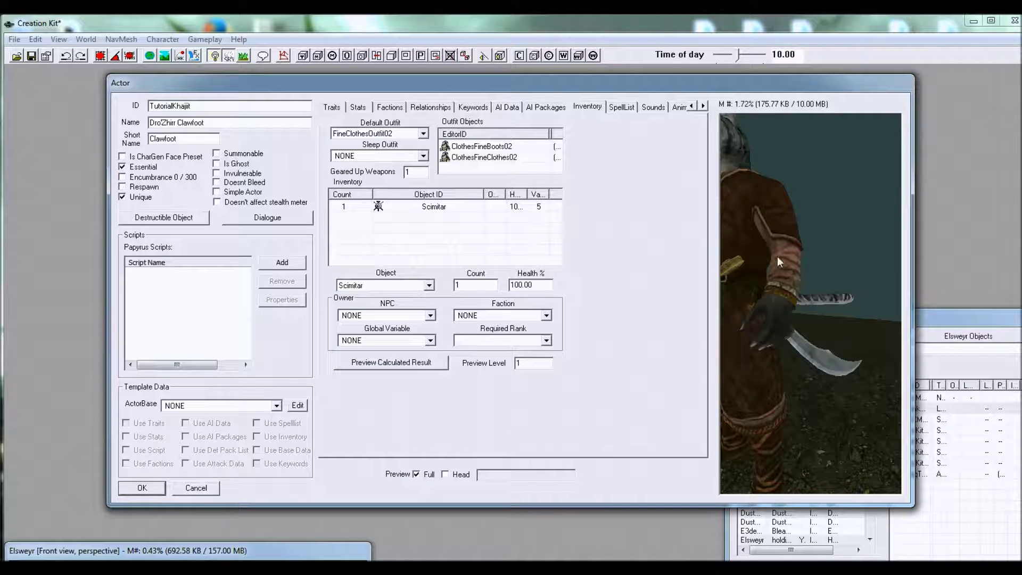
scroll(777, 257, "down", 3)
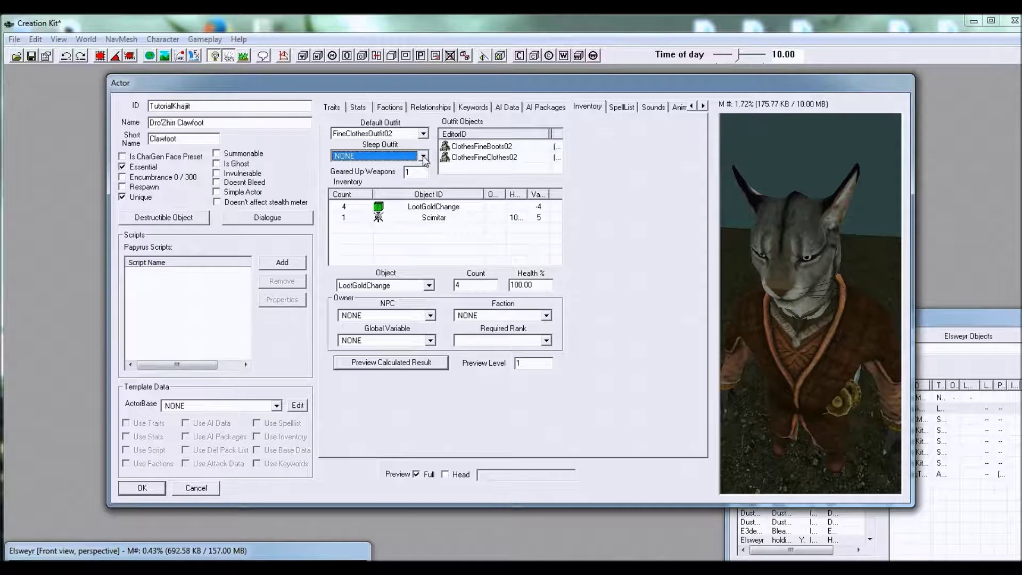
left_click(434, 208)
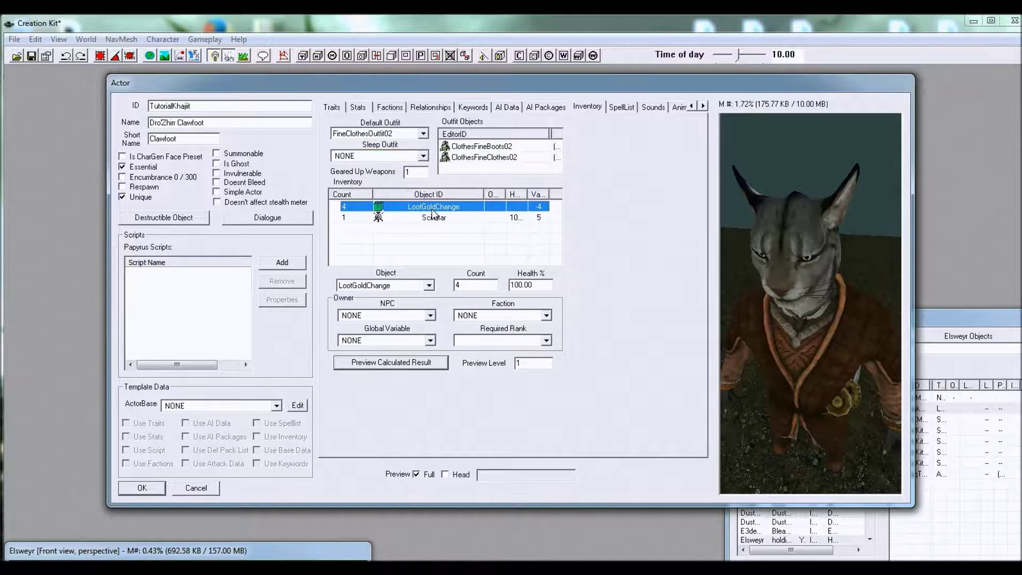
key("ctrl+Tab")
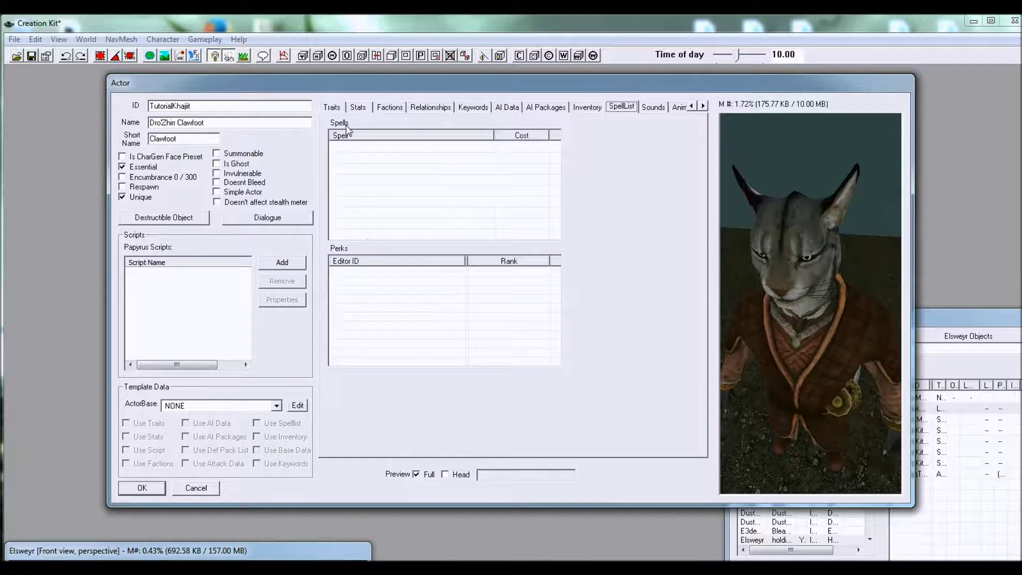
Start adding an existing perk to the Perks list, cancelling the new-perk attempt
middle_click_drag(856, 332, 859, 318)
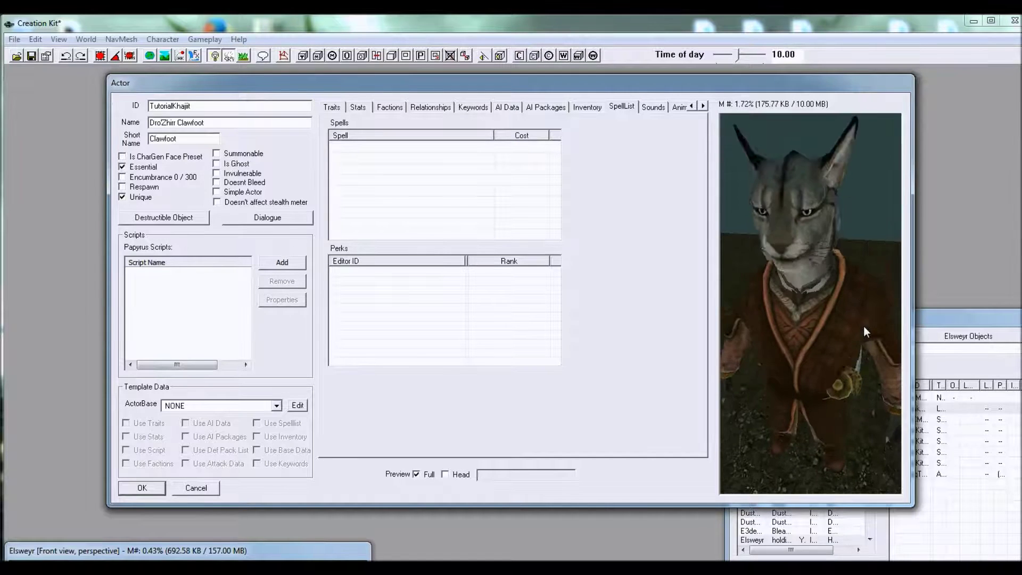
right_click(425, 315)
left_click(461, 322)
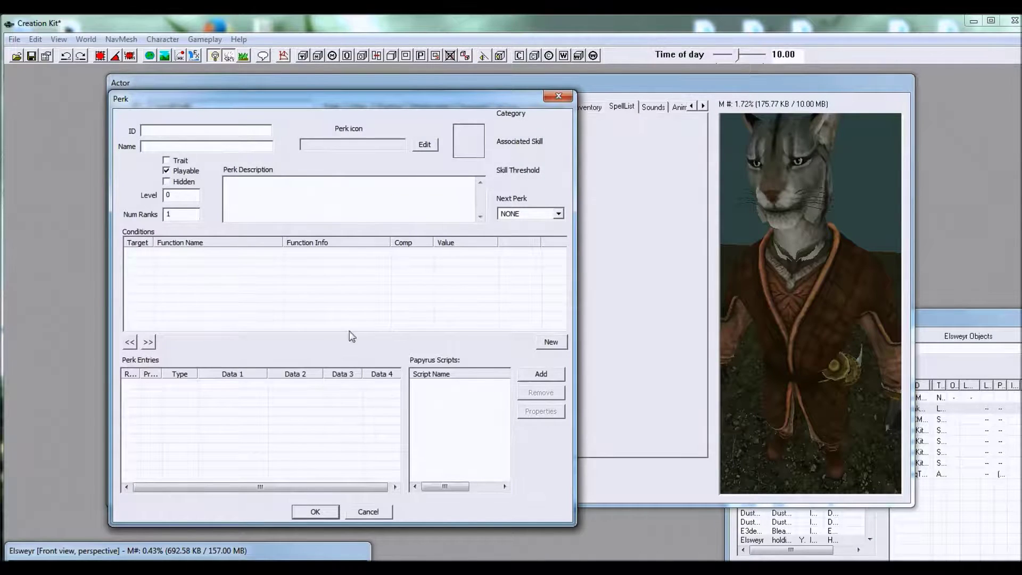
left_click(373, 511)
right_click(450, 318)
left_click(490, 341)
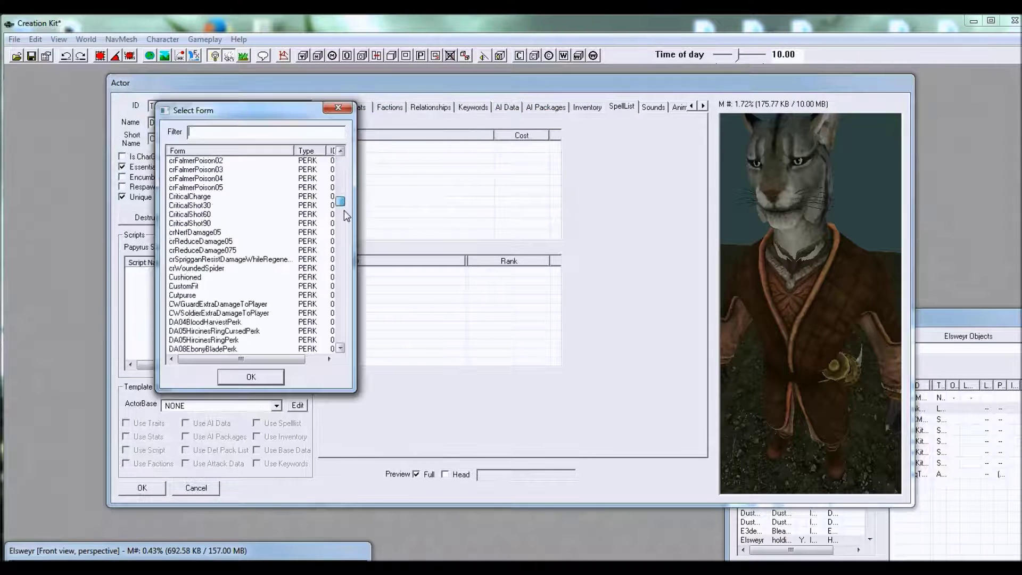
Filter the perk list for 'savage' and add SavageStrike at rank 1
scroll(347, 215, "up", 3)
type("sva")
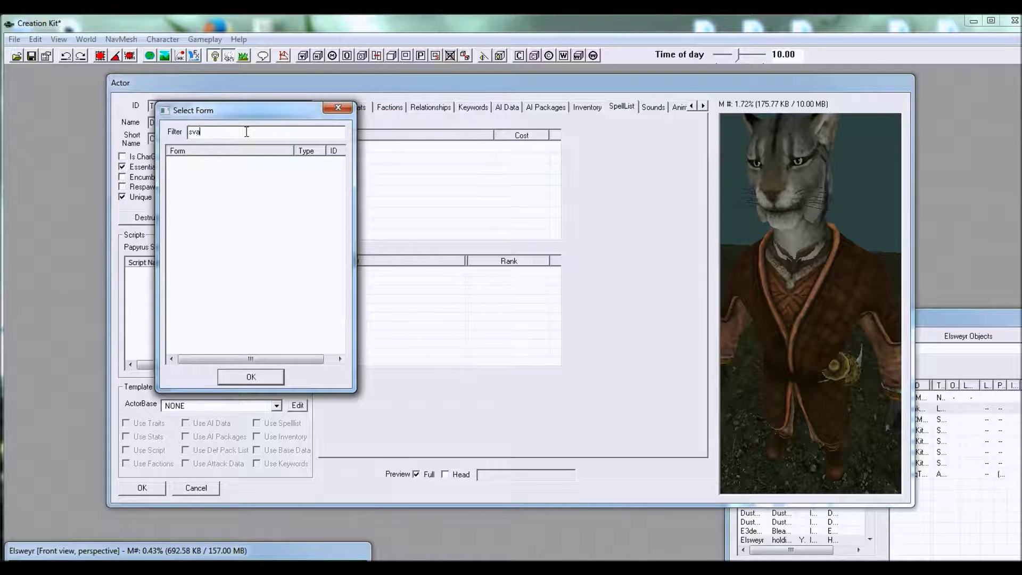
type("gfegage")
left_click_drag(220, 132, 195, 134)
type("vage")
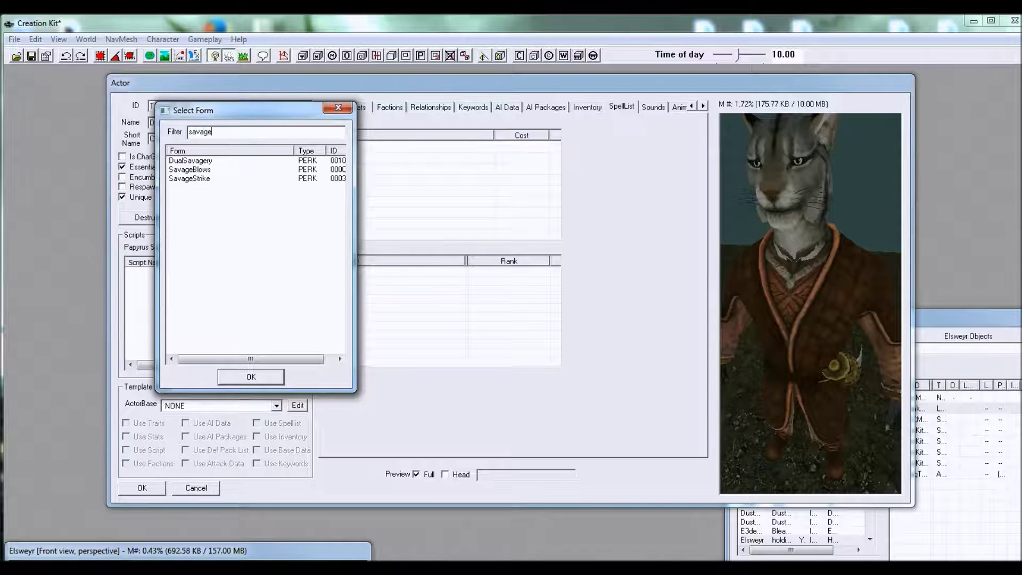
left_click(200, 179)
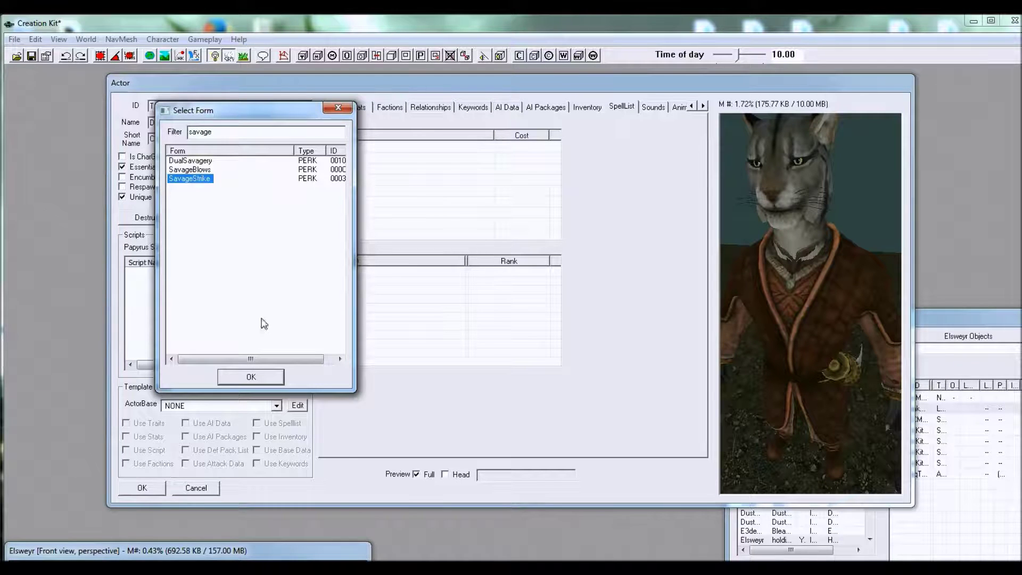
left_click(256, 375)
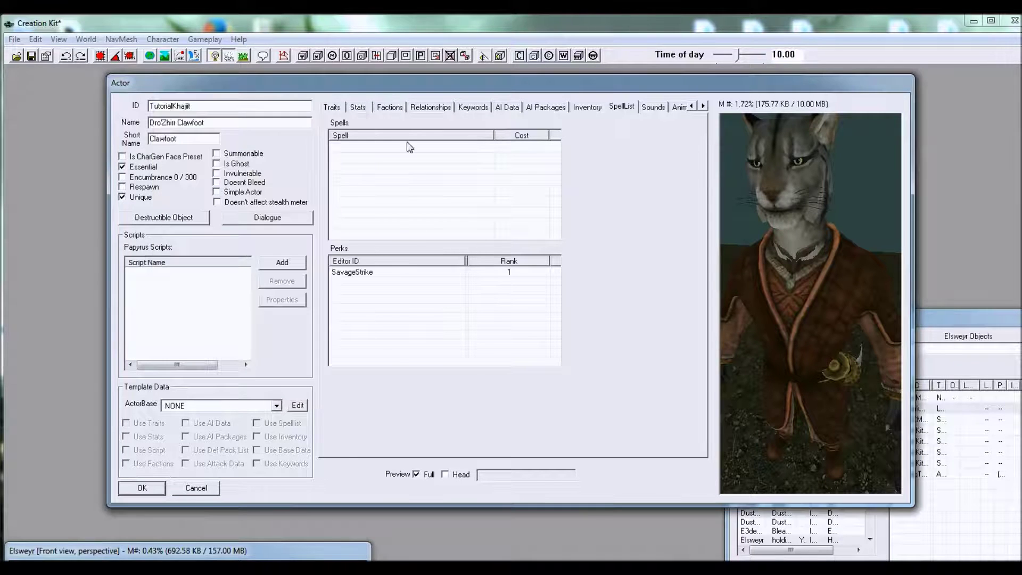
left_click(653, 108)
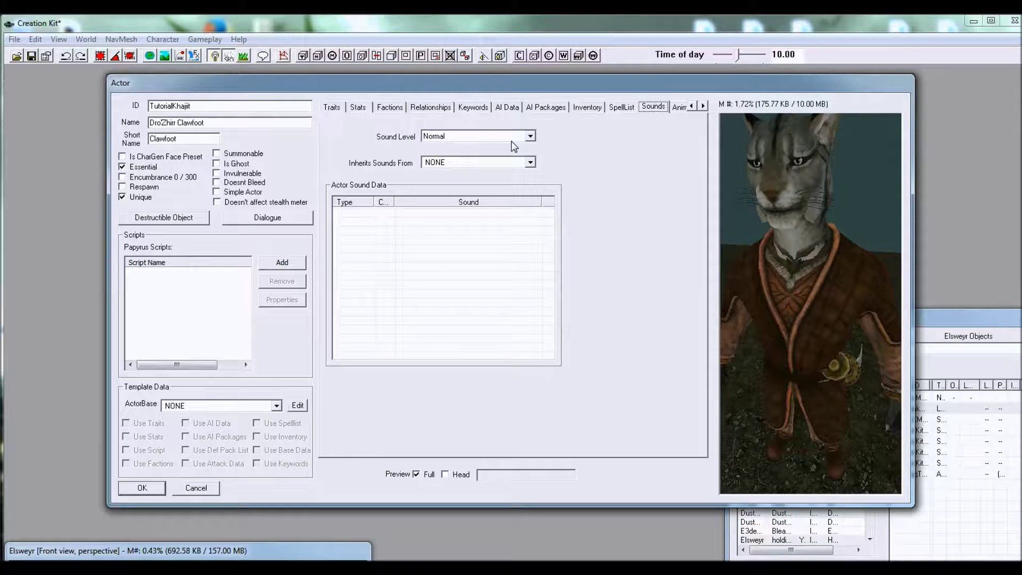
Review the Sounds page, leaving the sound level at Normal
right_click_drag(776, 277, 762, 218)
left_click(530, 136)
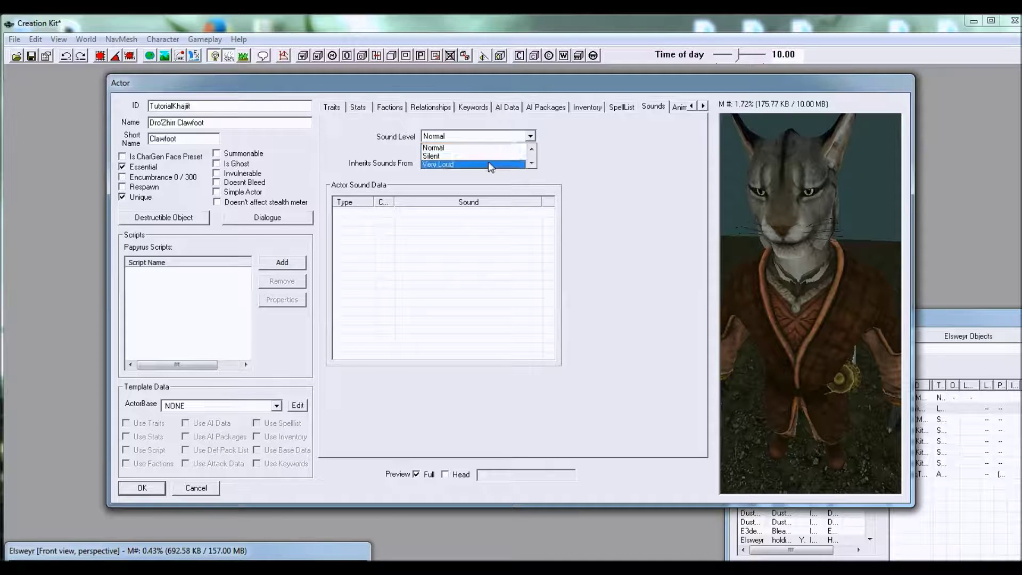
scroll(472, 152, "up", 1)
left_click(575, 244)
Look through the Animation and Attack Data pages and open Character Gen Morphs
left_click(678, 106)
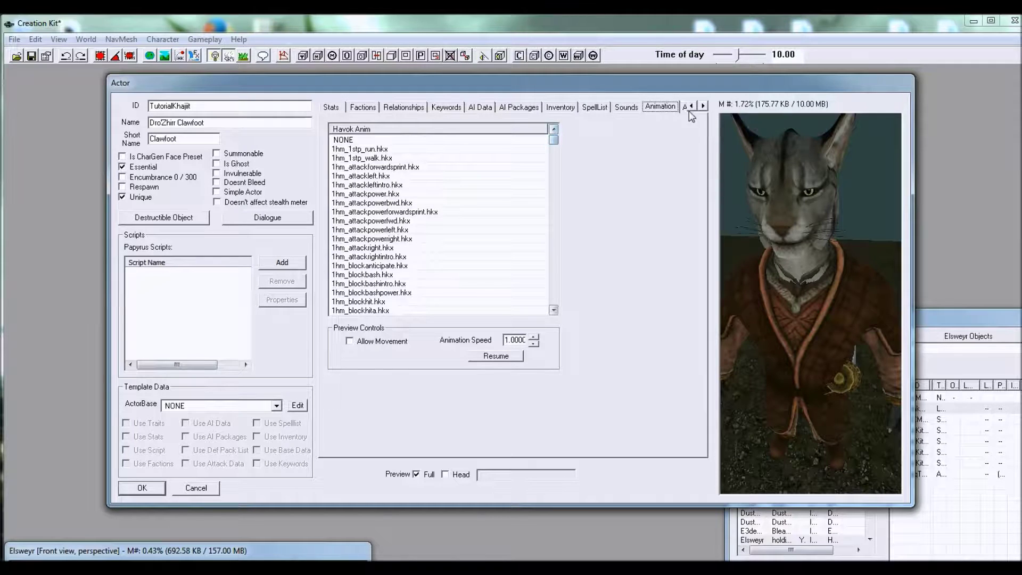
left_click(702, 106)
left_click(703, 106)
left_click(643, 106)
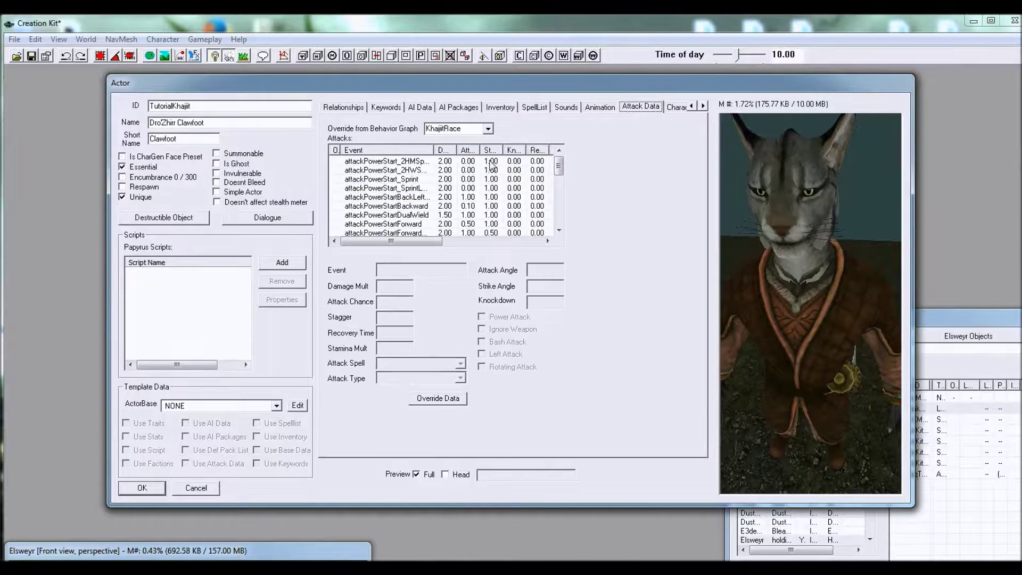
left_click(702, 106)
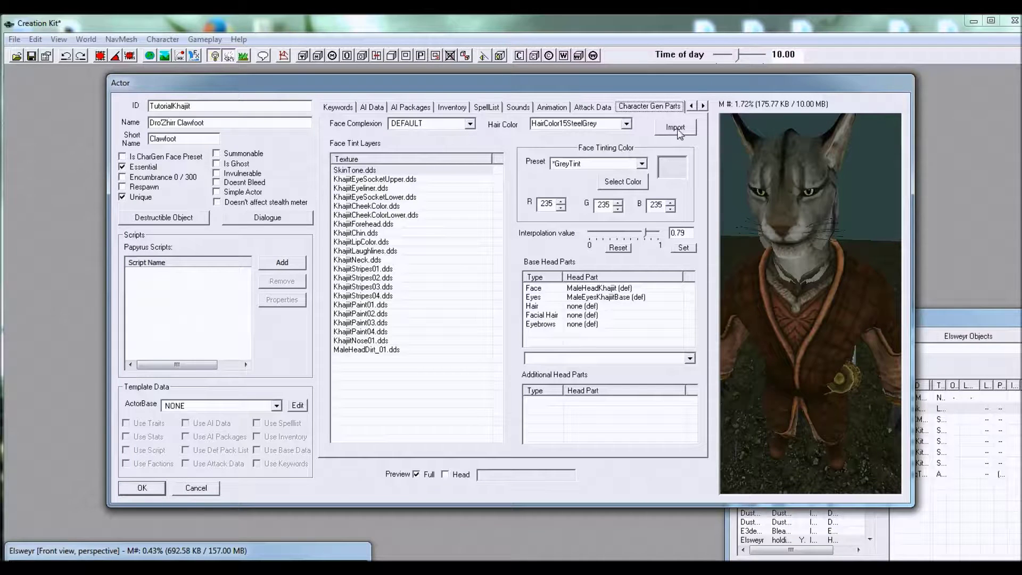
left_click(703, 106)
left_click(702, 106)
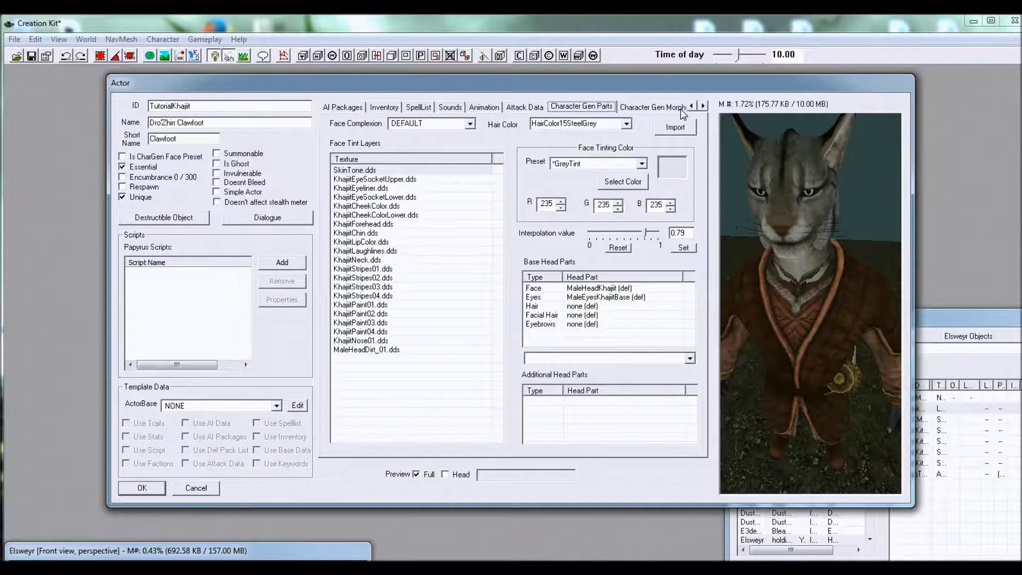
left_click(666, 107)
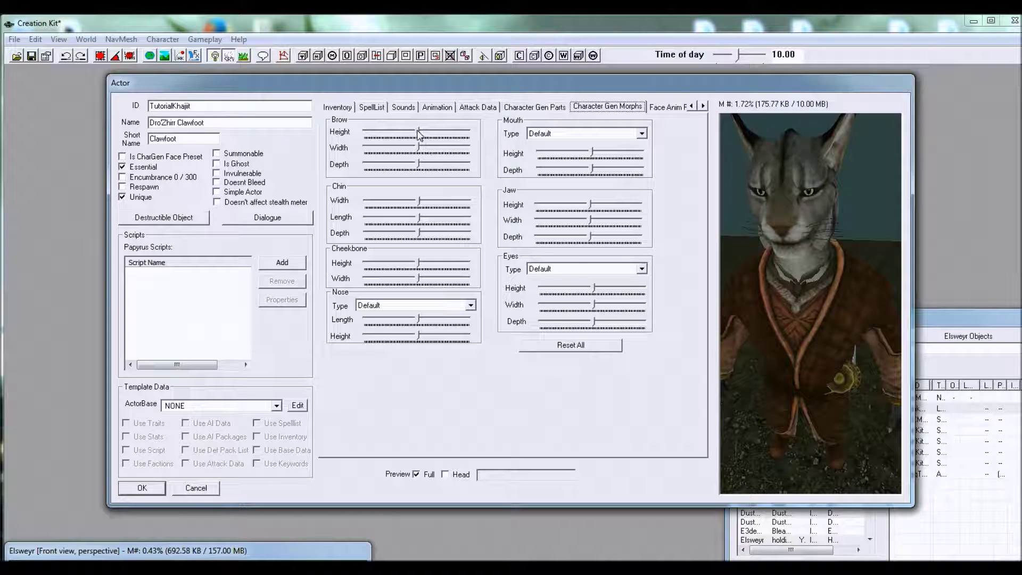
Preview only the head, raise the brow, widen the chin, and use NoseType4
left_click(461, 474)
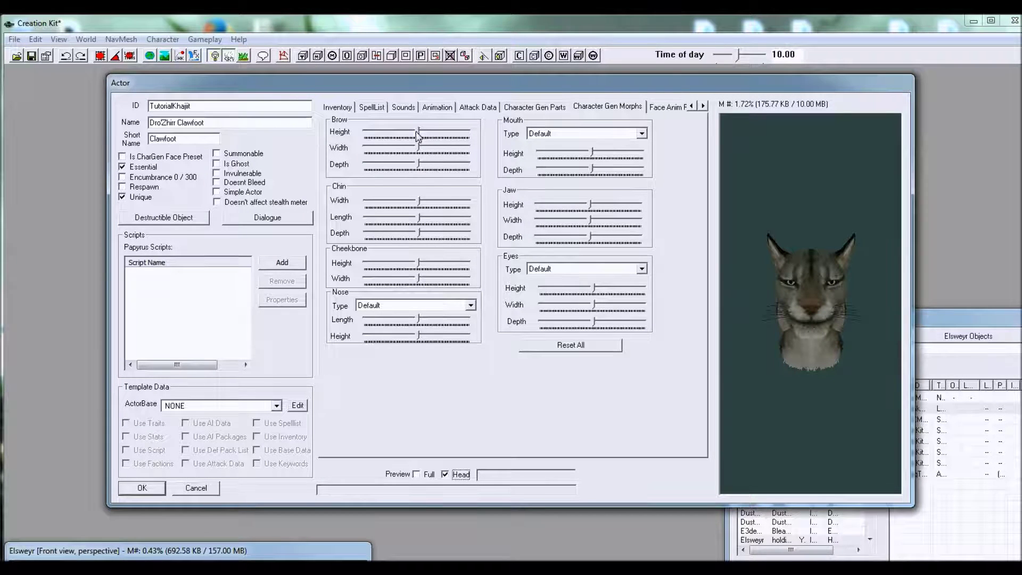
left_click_drag(420, 131, 395, 164)
left_click_drag(419, 200, 432, 277)
left_click(427, 306)
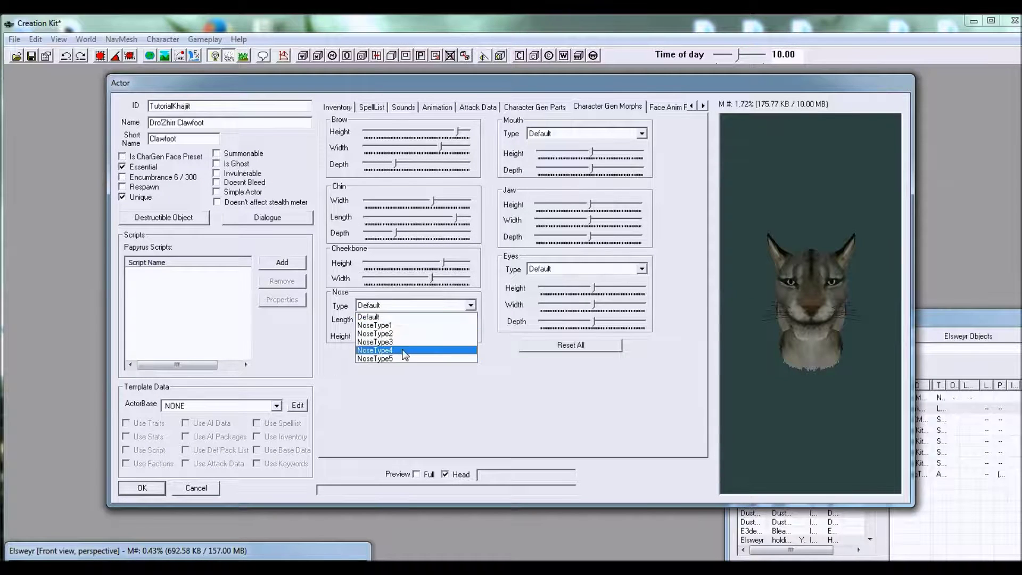
left_click(415, 350)
Use EyesType4 and LipType4, raise the eyes, readjust the brow, and view the side
left_click(641, 269)
left_click(585, 298)
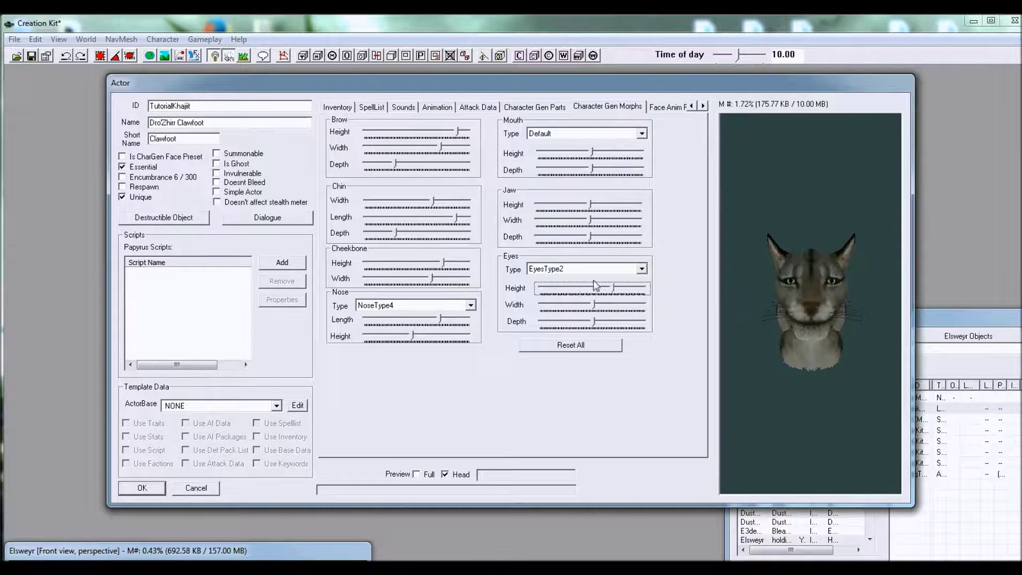
left_click_drag(594, 288, 613, 287)
left_click_drag(458, 131, 366, 130)
mouse_move(440, 147)
left_mouse_down()
mouse_move(378, 147)
mouse_move(435, 164)
left_mouse_up()
left_click(641, 133)
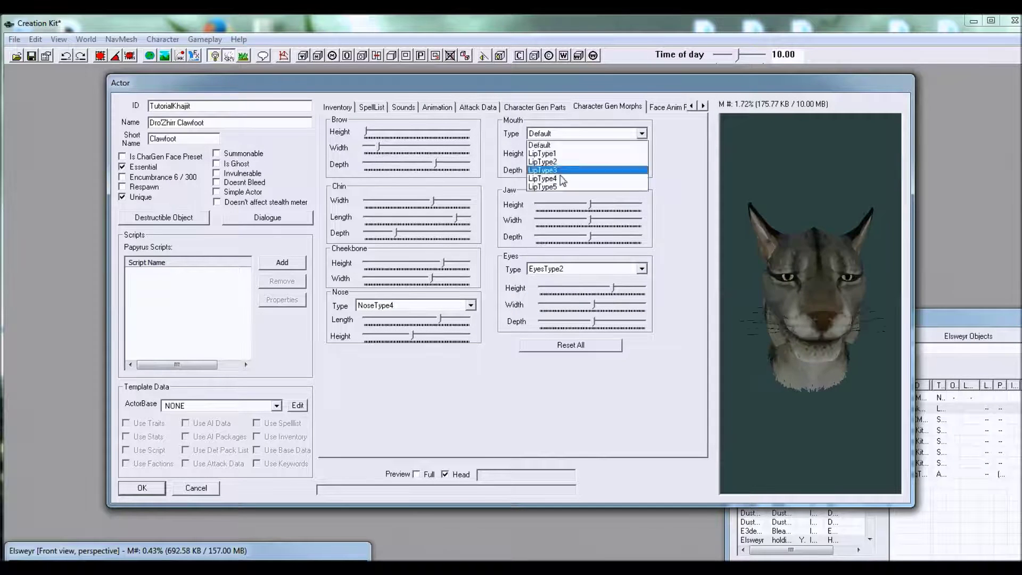
left_click(558, 178)
left_click_drag(799, 325, 819, 221)
On Character Gen Parts, set the hair colour to HairColor14Grey
left_click(535, 107)
left_click(626, 124)
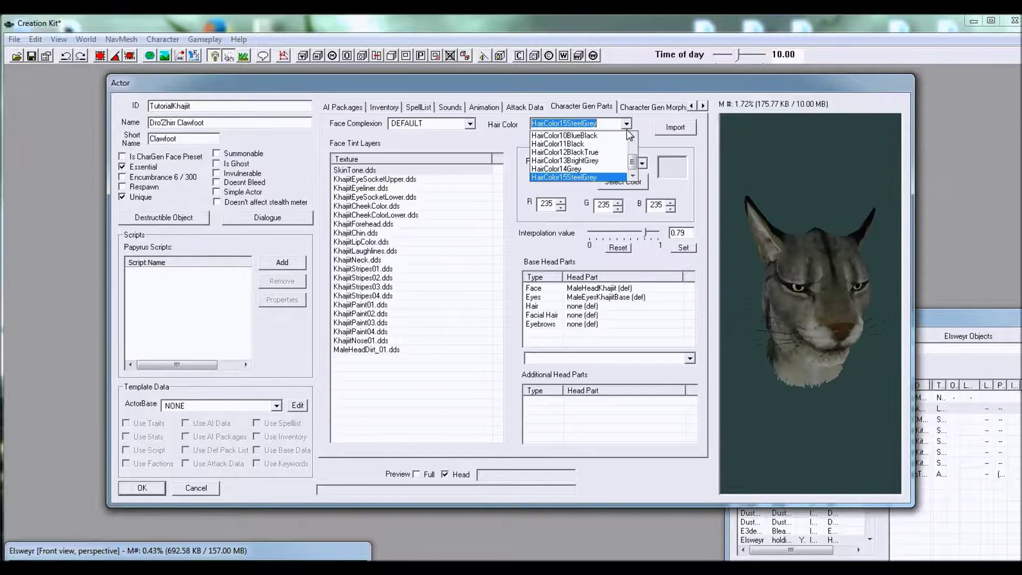
key("Up")
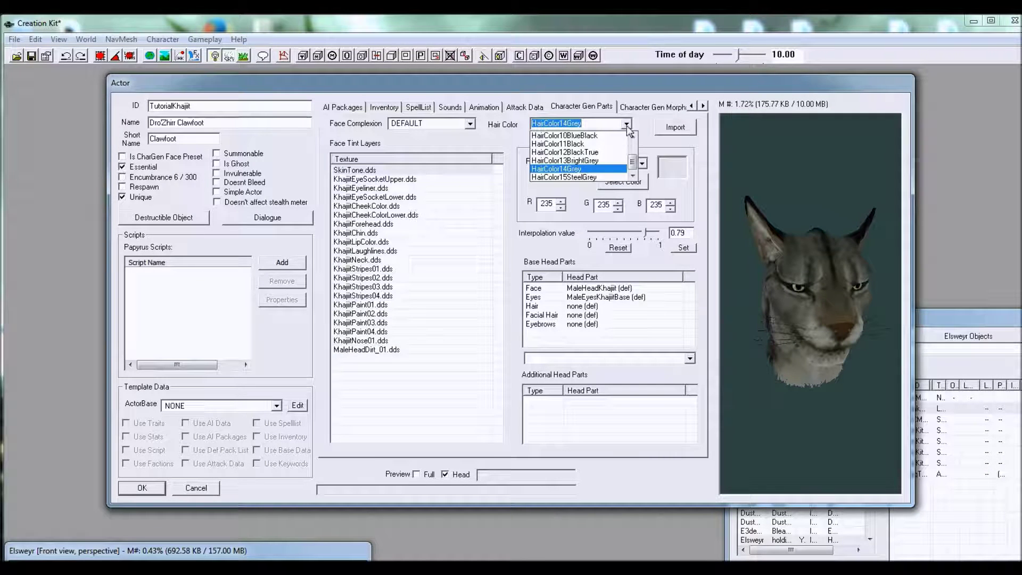
key("Return")
mouse_move(834, 263)
left_mouse_down()
mouse_move(825, 372)
mouse_move(800, 227)
mouse_move(823, 262)
left_mouse_up()
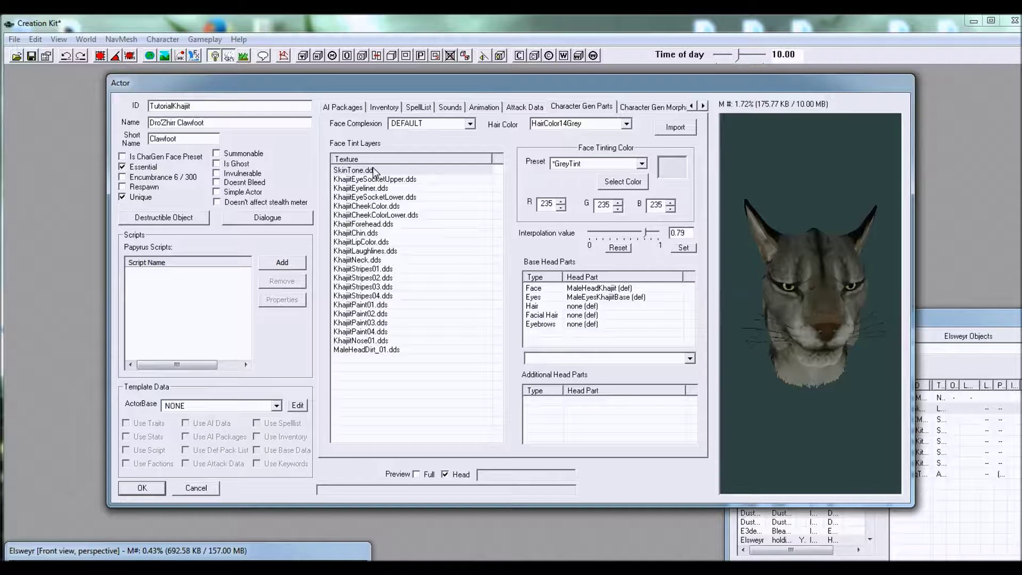
Preview the face tint presets and apply BrownTintAverage
left_click(641, 165)
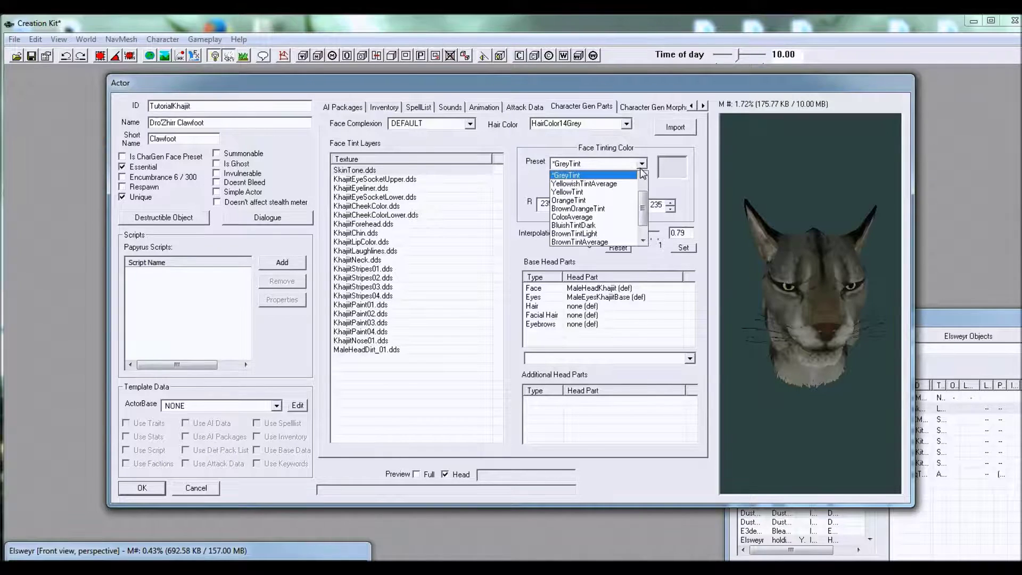
key("Down")
key("Down")
key("Down")
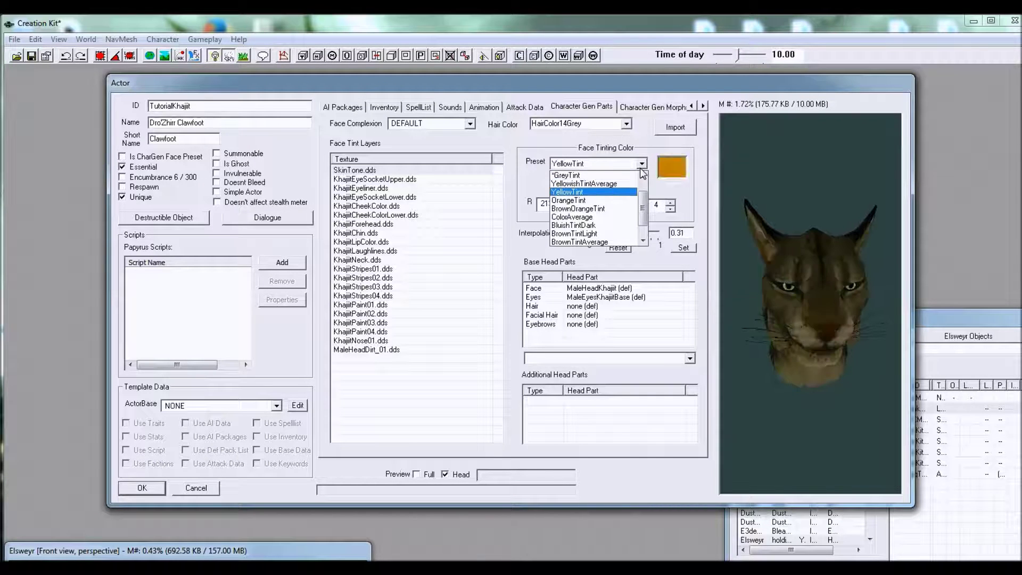
key("Down")
key("Down")
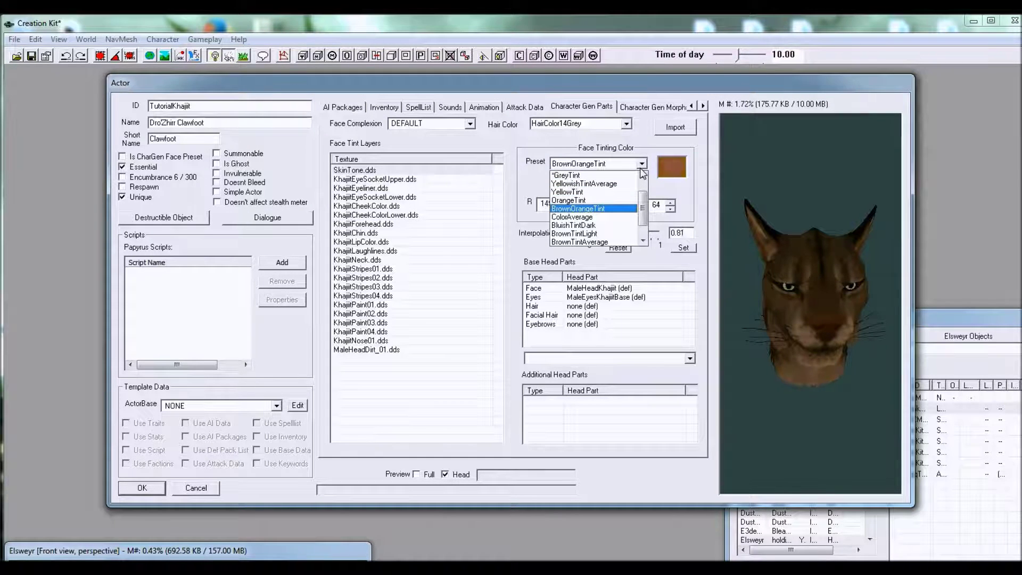
key("Down")
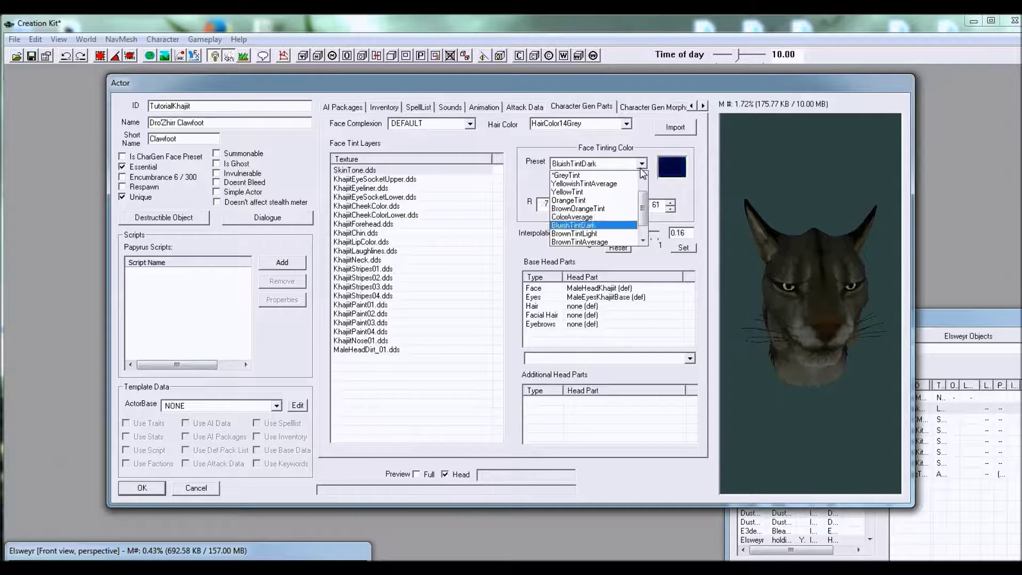
key("Down")
key("Down")
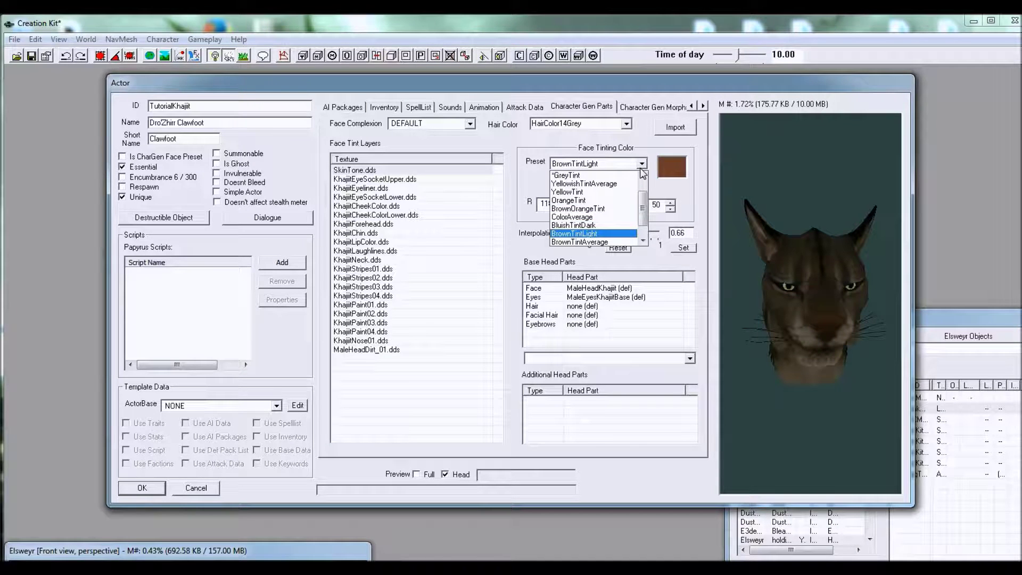
key("Up")
key("Down")
key("Return")
left_click_drag(802, 312, 798, 266)
Swap the Face head part to MaleHeadManekin and inspect the head
left_click(581, 289)
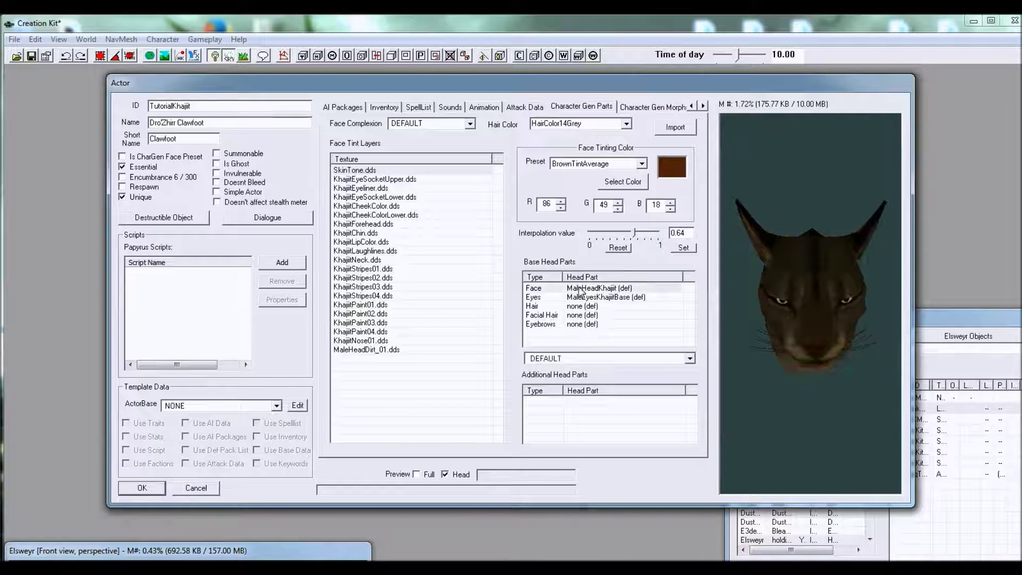
left_click(690, 358)
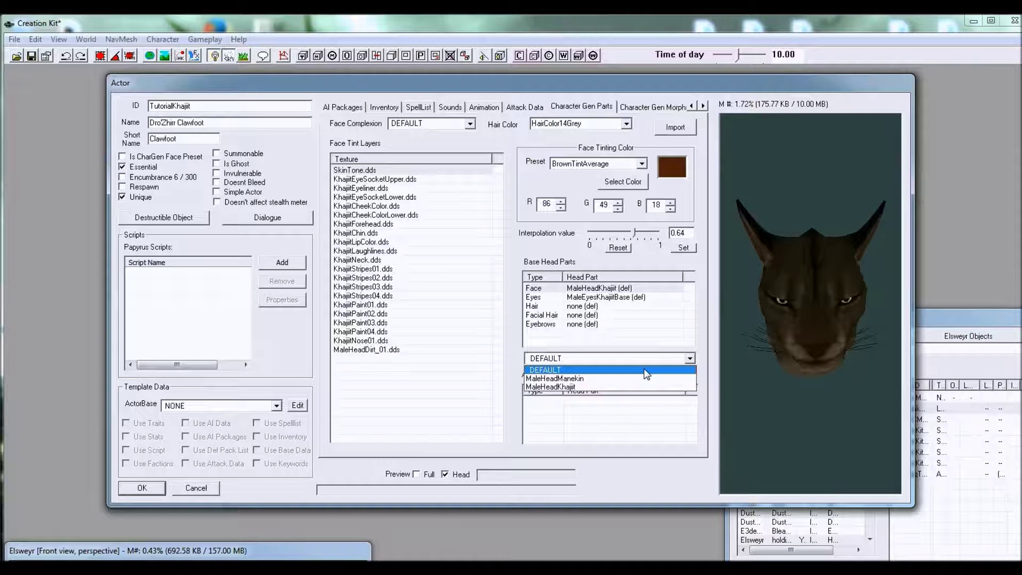
left_click(682, 359)
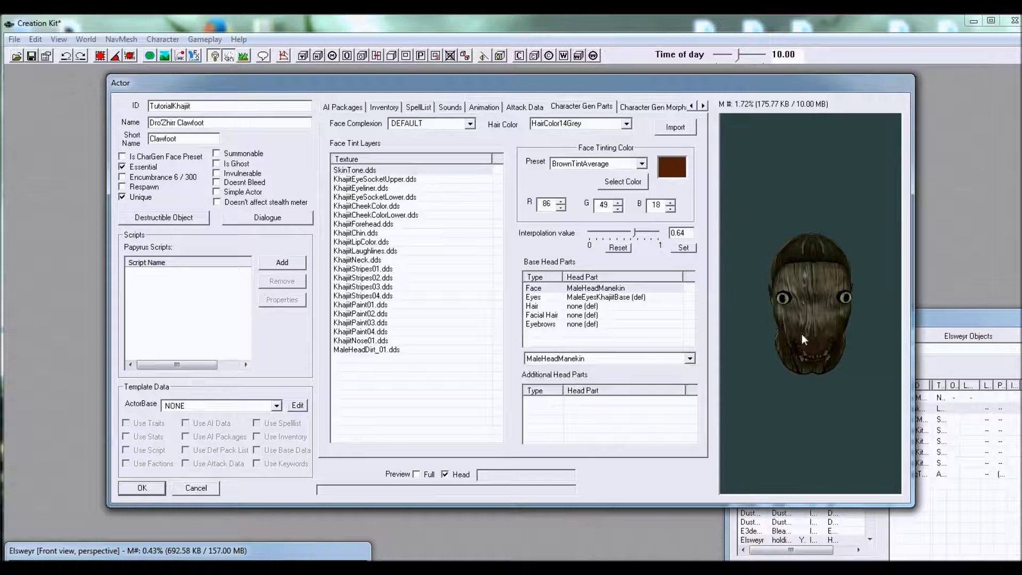
left_click_drag(802, 333, 741, 257)
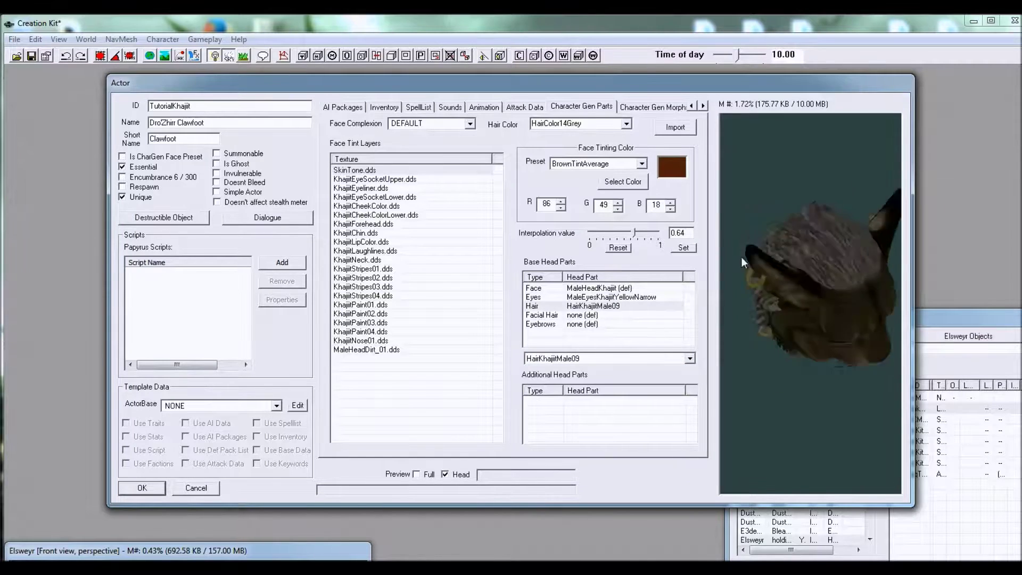
Set the hair colour to HairColor09DarkBrown and browse the eyebrow options
left_click(626, 123)
left_click(564, 140)
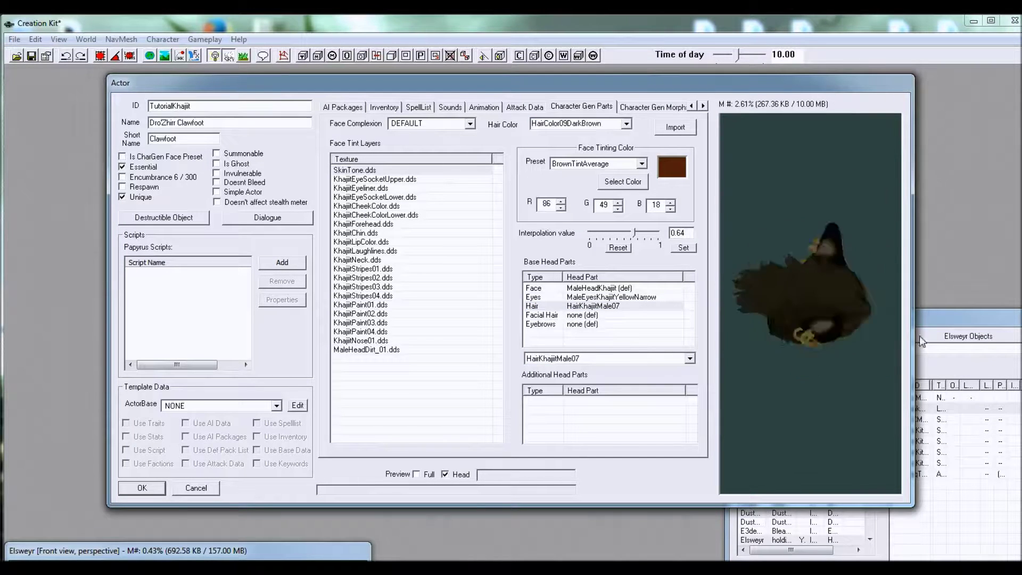
left_click(606, 325)
left_click(624, 362)
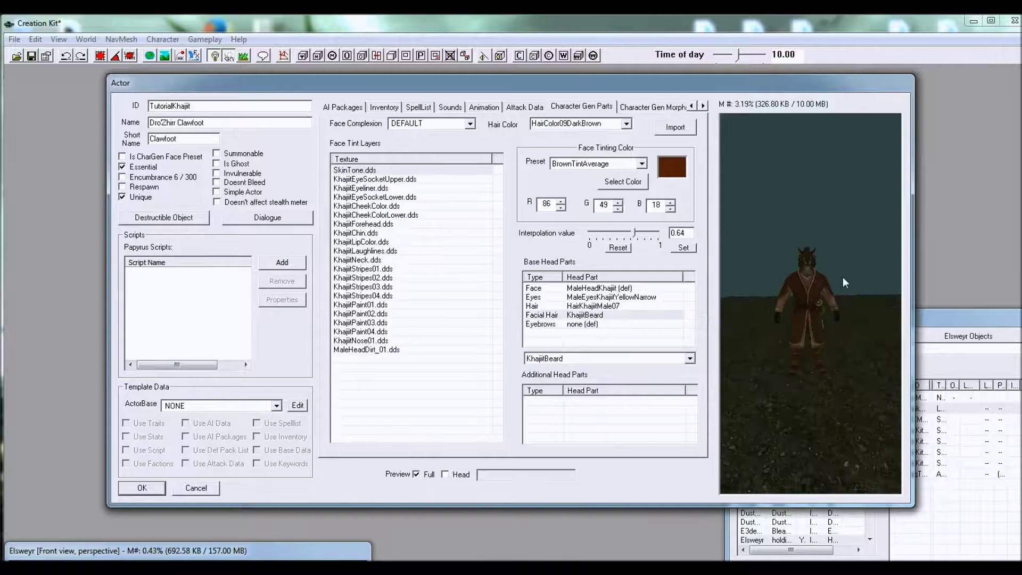
mouse_move(840, 277)
left_mouse_down()
mouse_move(852, 323)
mouse_move(828, 270)
left_mouse_up()
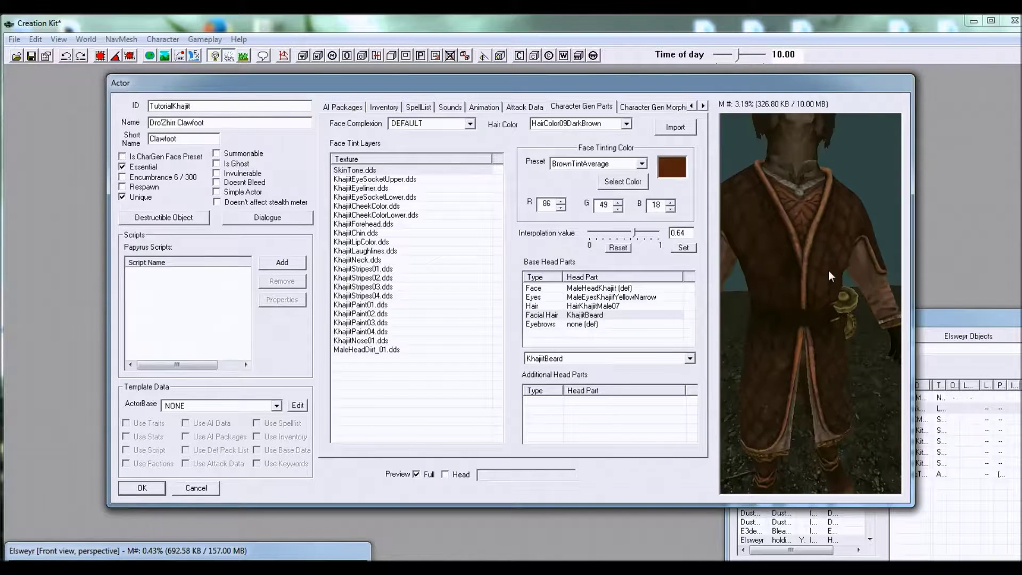
Look back through the morph, animation and spell pages, then close the actor record
left_click(633, 106)
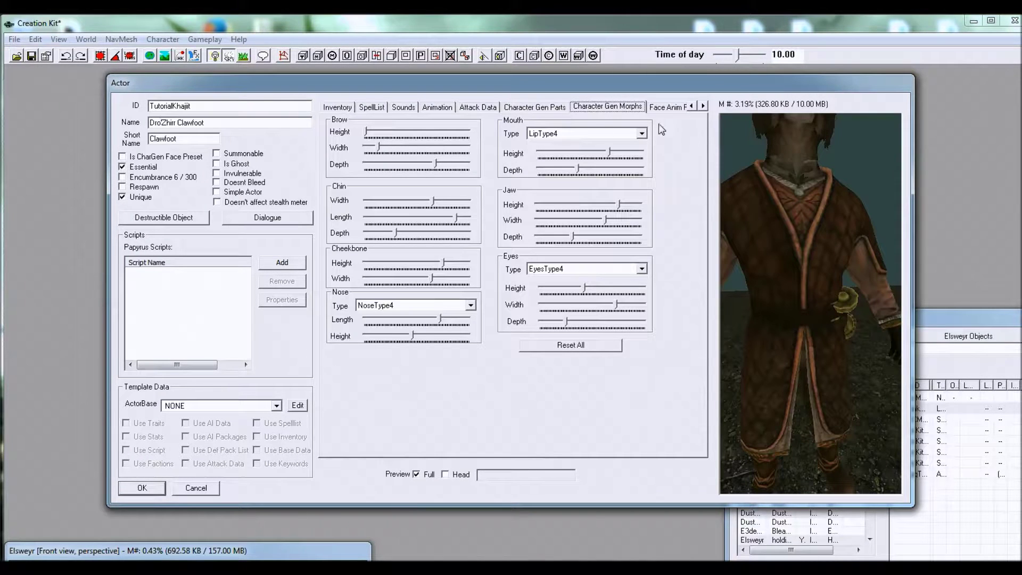
left_click(654, 108)
left_click(336, 106)
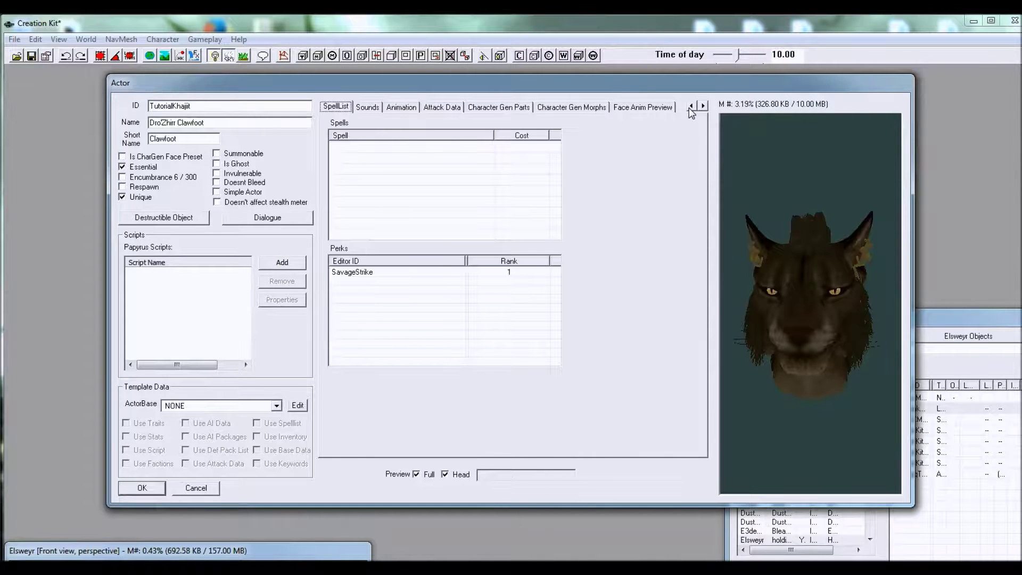
left_click(690, 106)
left_click(690, 106)
left_click(690, 106)
left_click(690, 106)
left_click(690, 106)
left_click(690, 105)
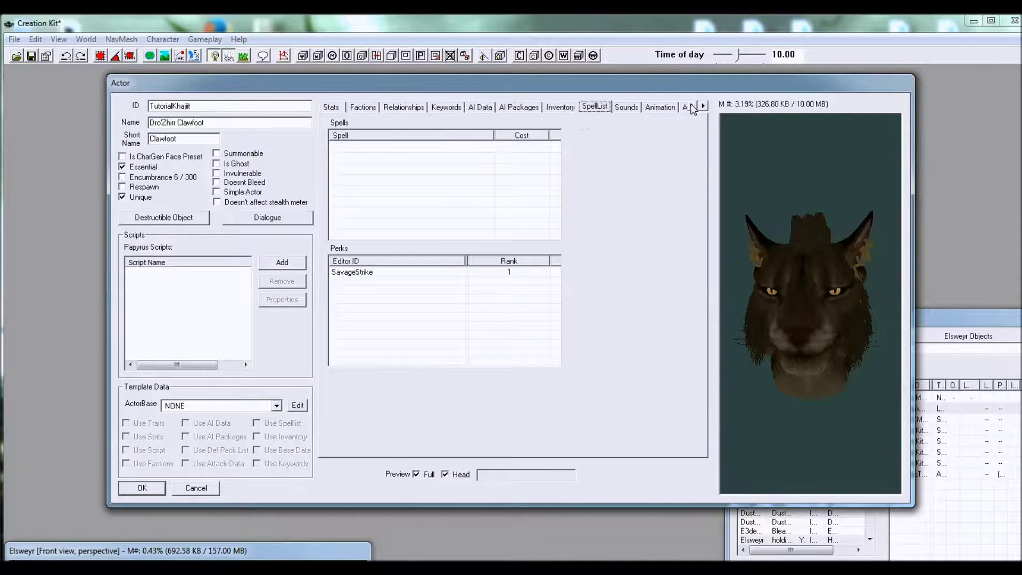
left_click(690, 106)
left_click(690, 105)
key("Escape")
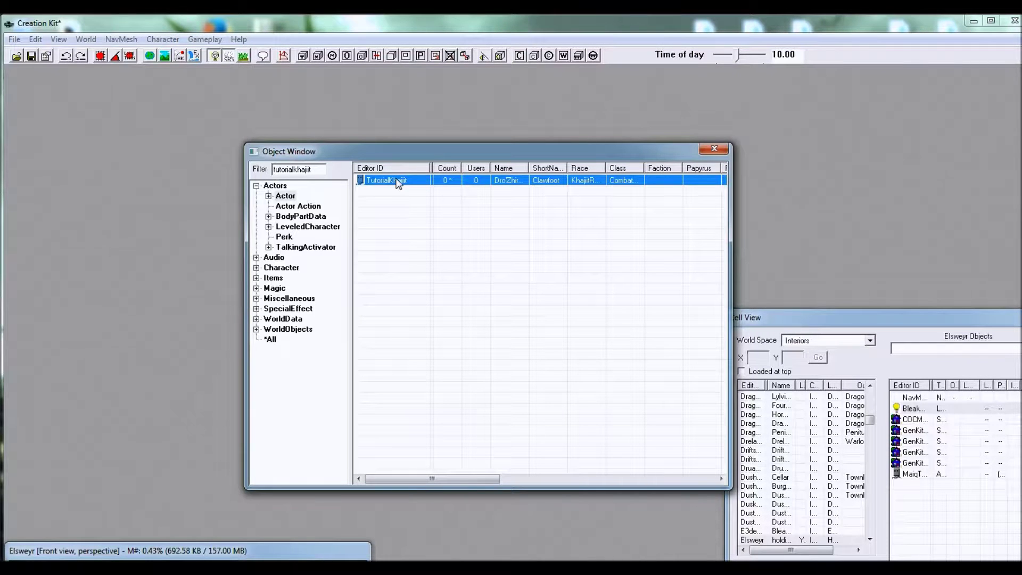
Export face gen data for TutorialKhajiit with Ctrl+F4, confirming the export
double_click(396, 182)
key("ctrl+F4")
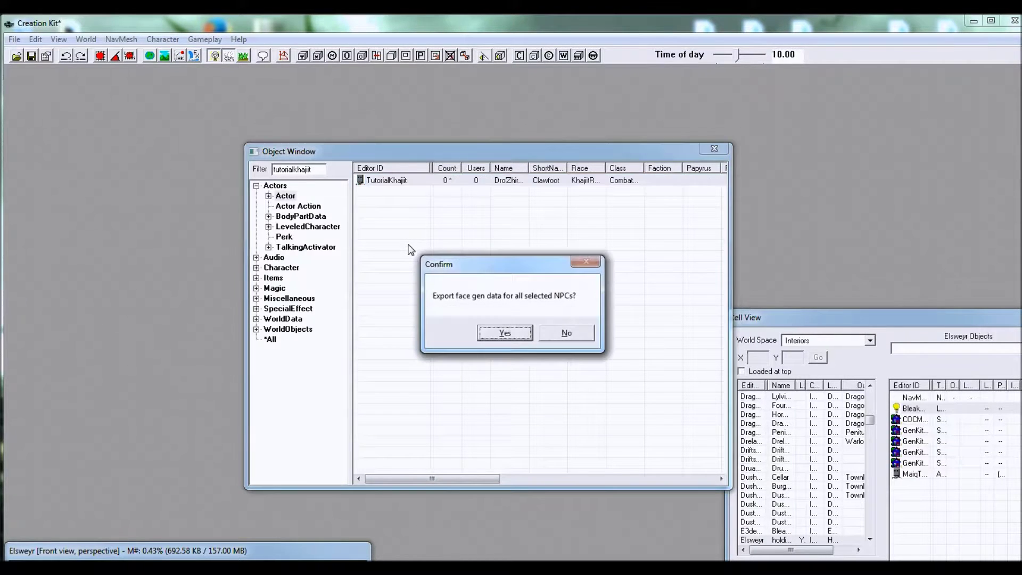
left_click_drag(464, 261, 444, 210)
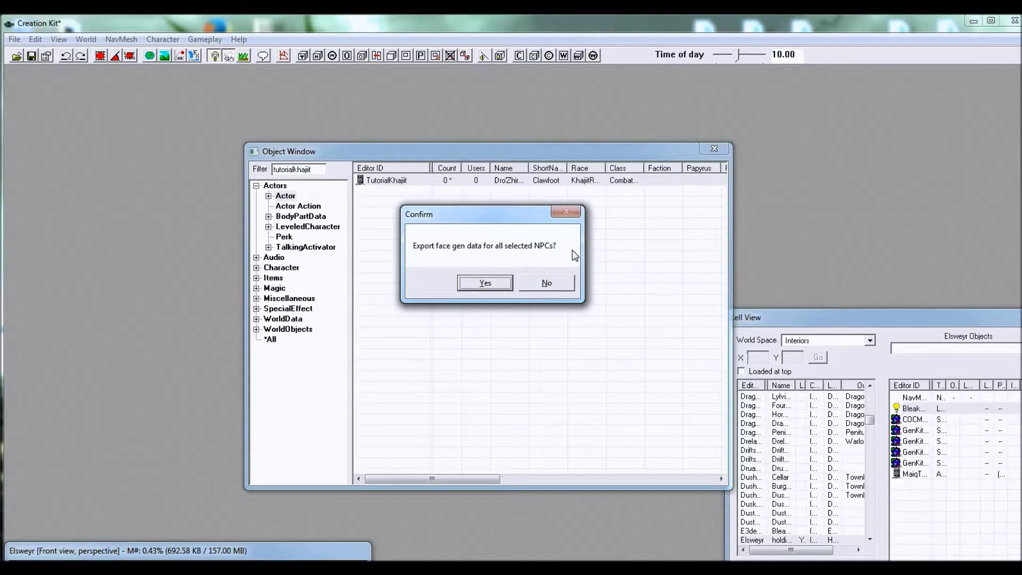
left_click(482, 284)
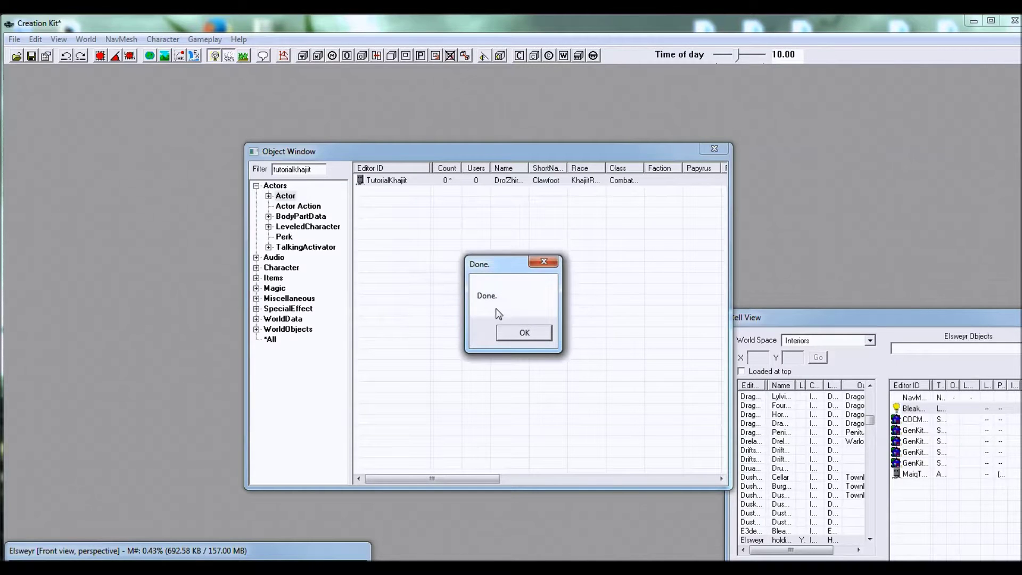
left_click(515, 334)
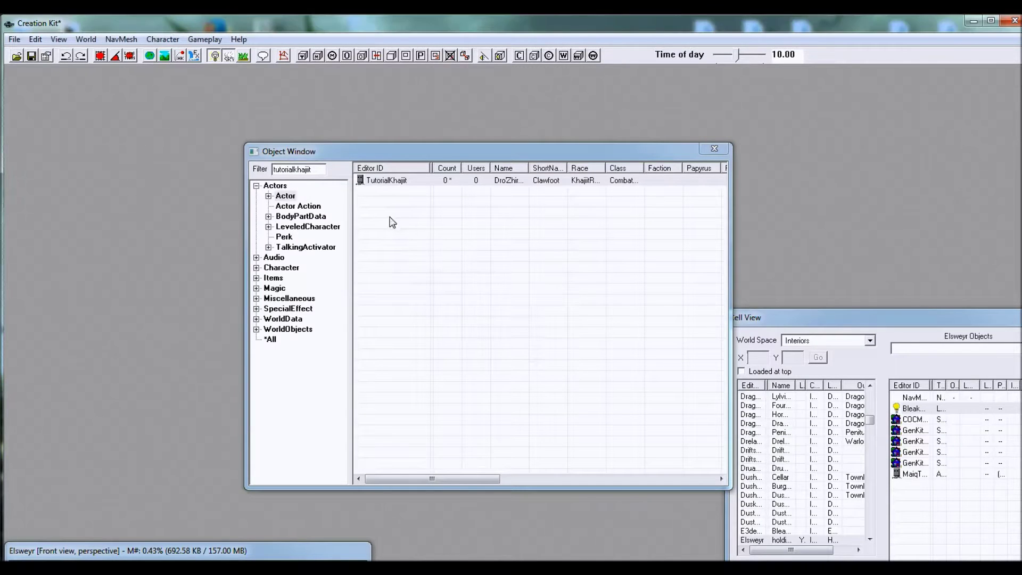
Reselect TutorialKhajiit in the actor list and save the plugin
left_click(270, 341)
left_click(375, 182)
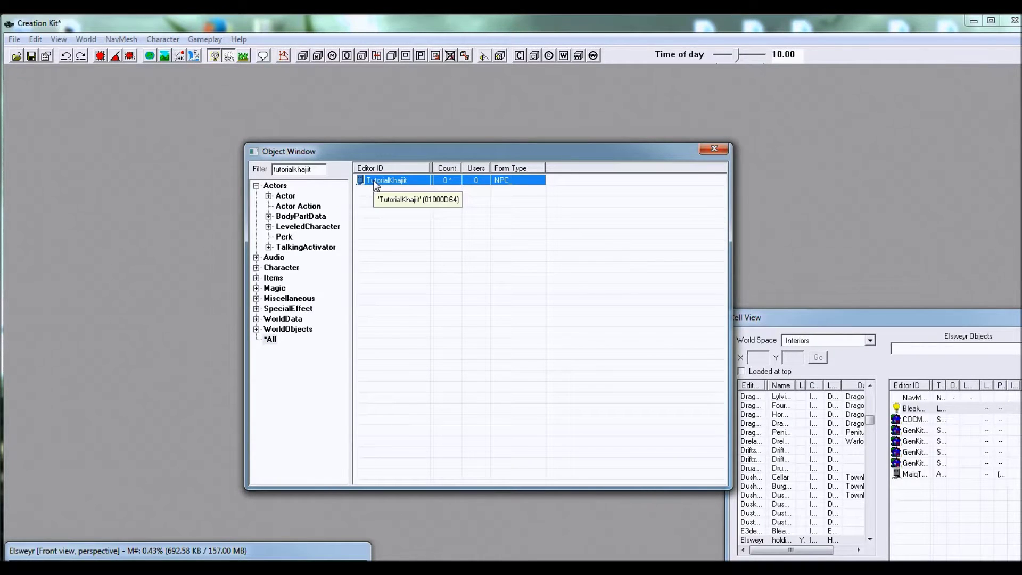
left_click(284, 196)
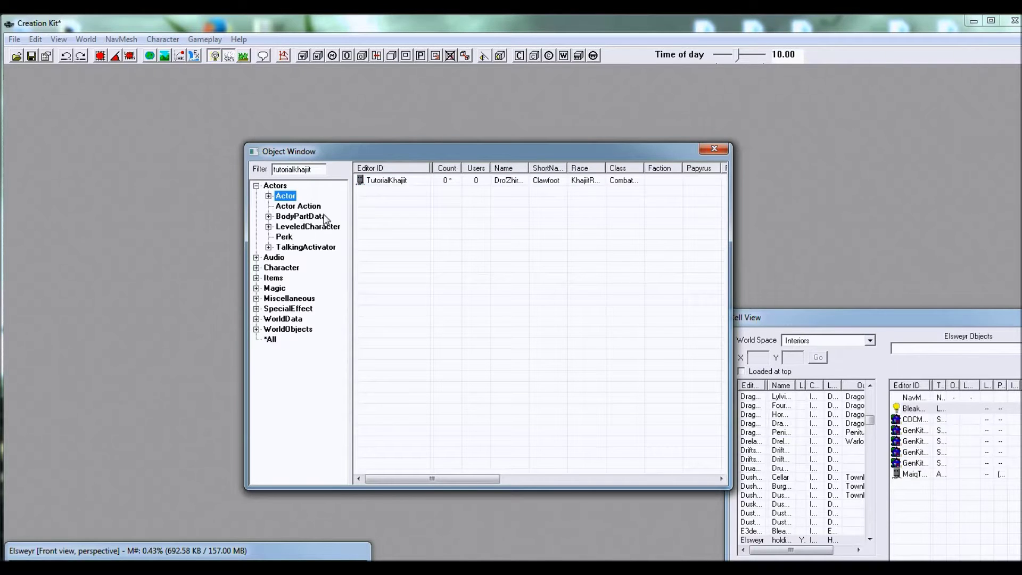
left_click(270, 340)
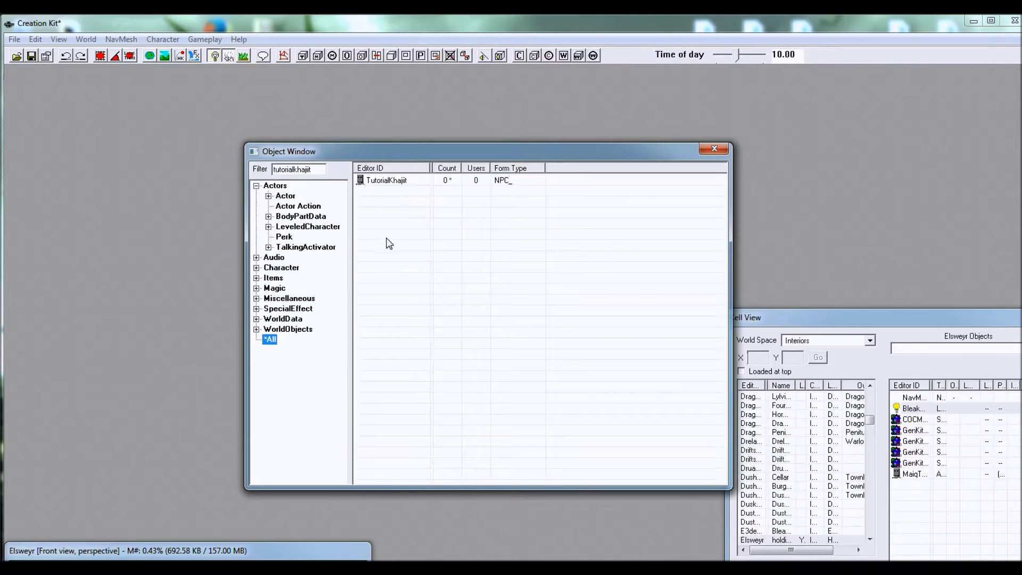
left_click(285, 196)
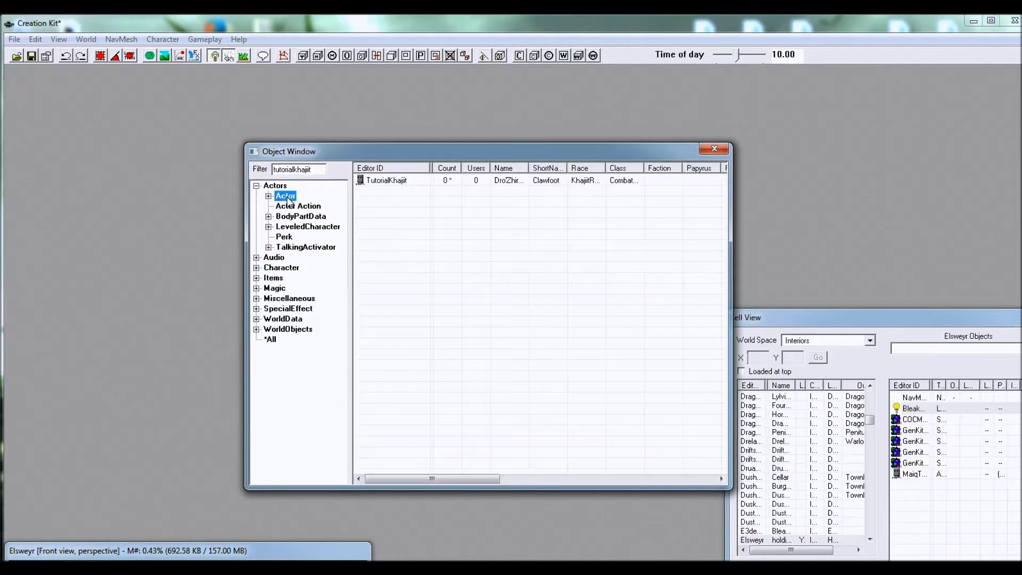
left_click(392, 181)
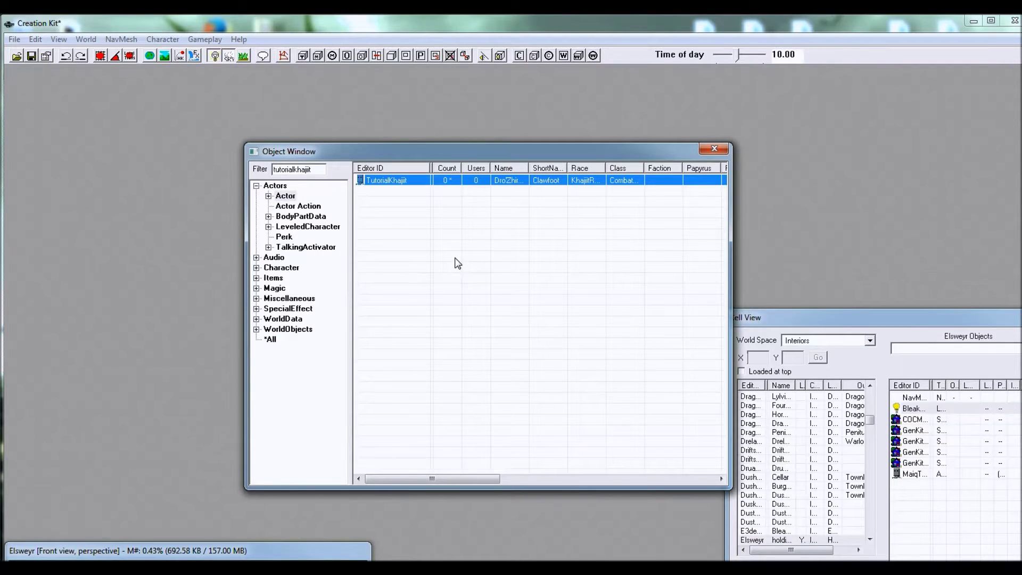
key("ctrl+s")
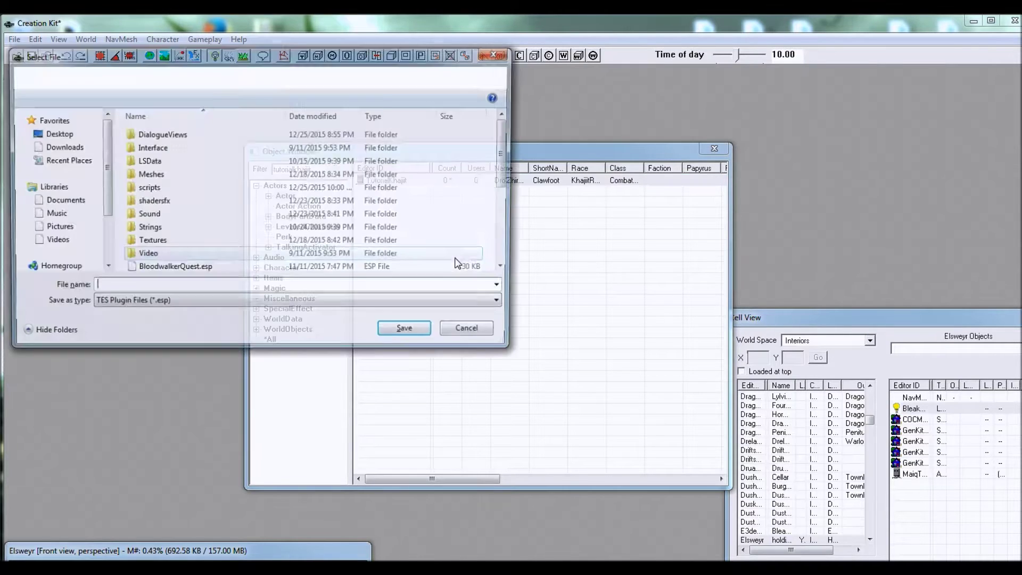
Confirm saving TutorialVids.esp, then select the TutorialKhajiit actor record in the list
key("Return")
left_click(412, 182)
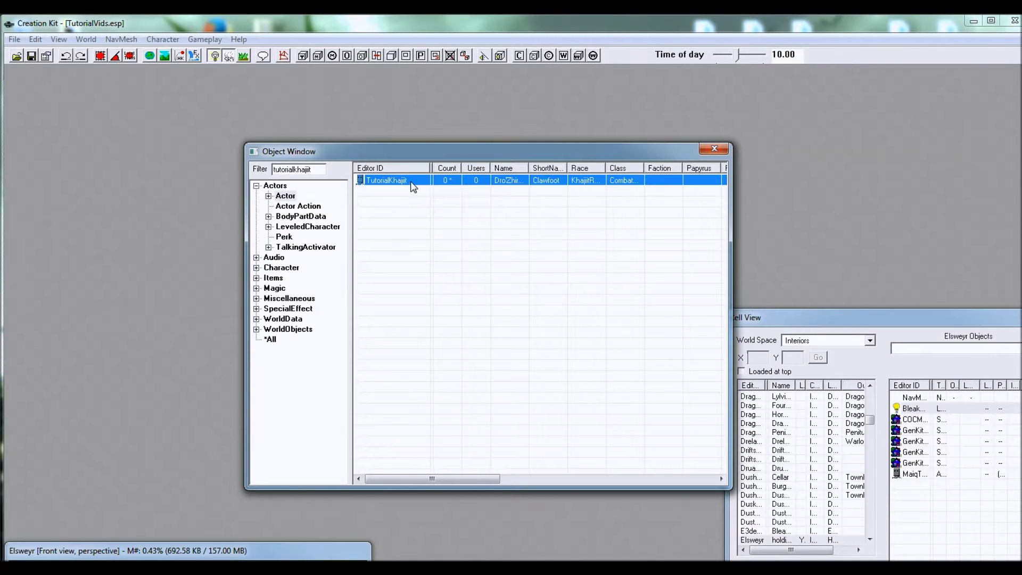